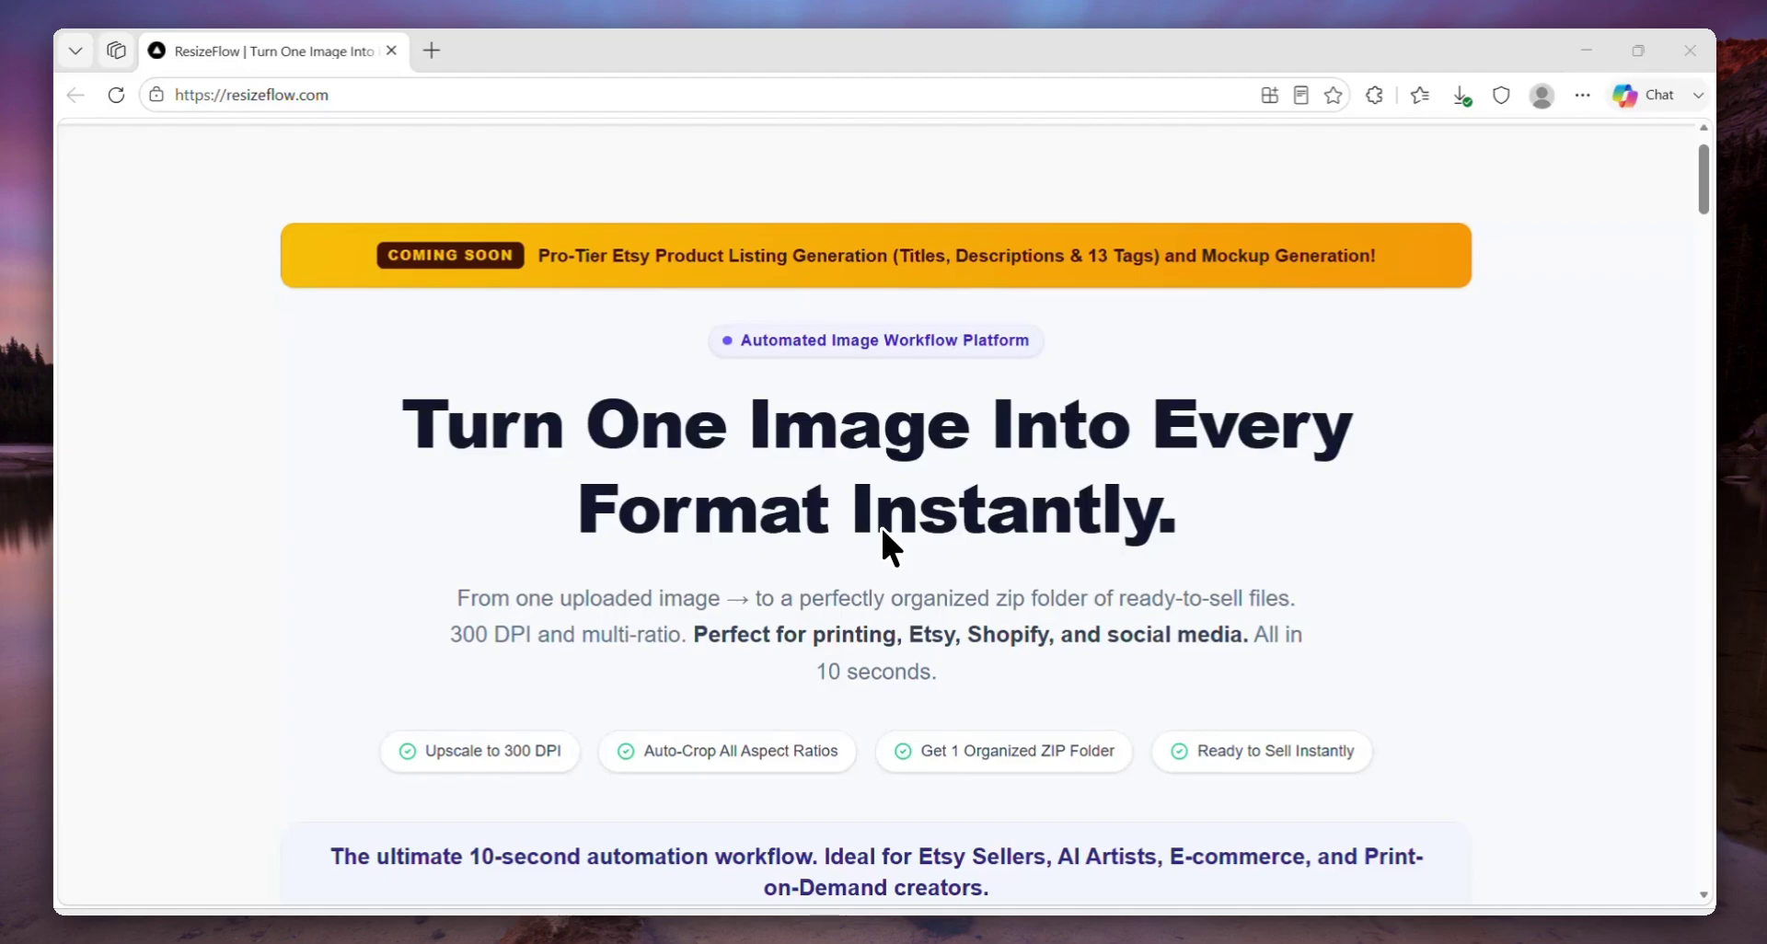
Upload the Wich mom image from the Raw Graphics folder as the artwork
{"action": "scroll", "coordinate": [751, 580], "scroll_direction": "down", "scroll_amount": 3}
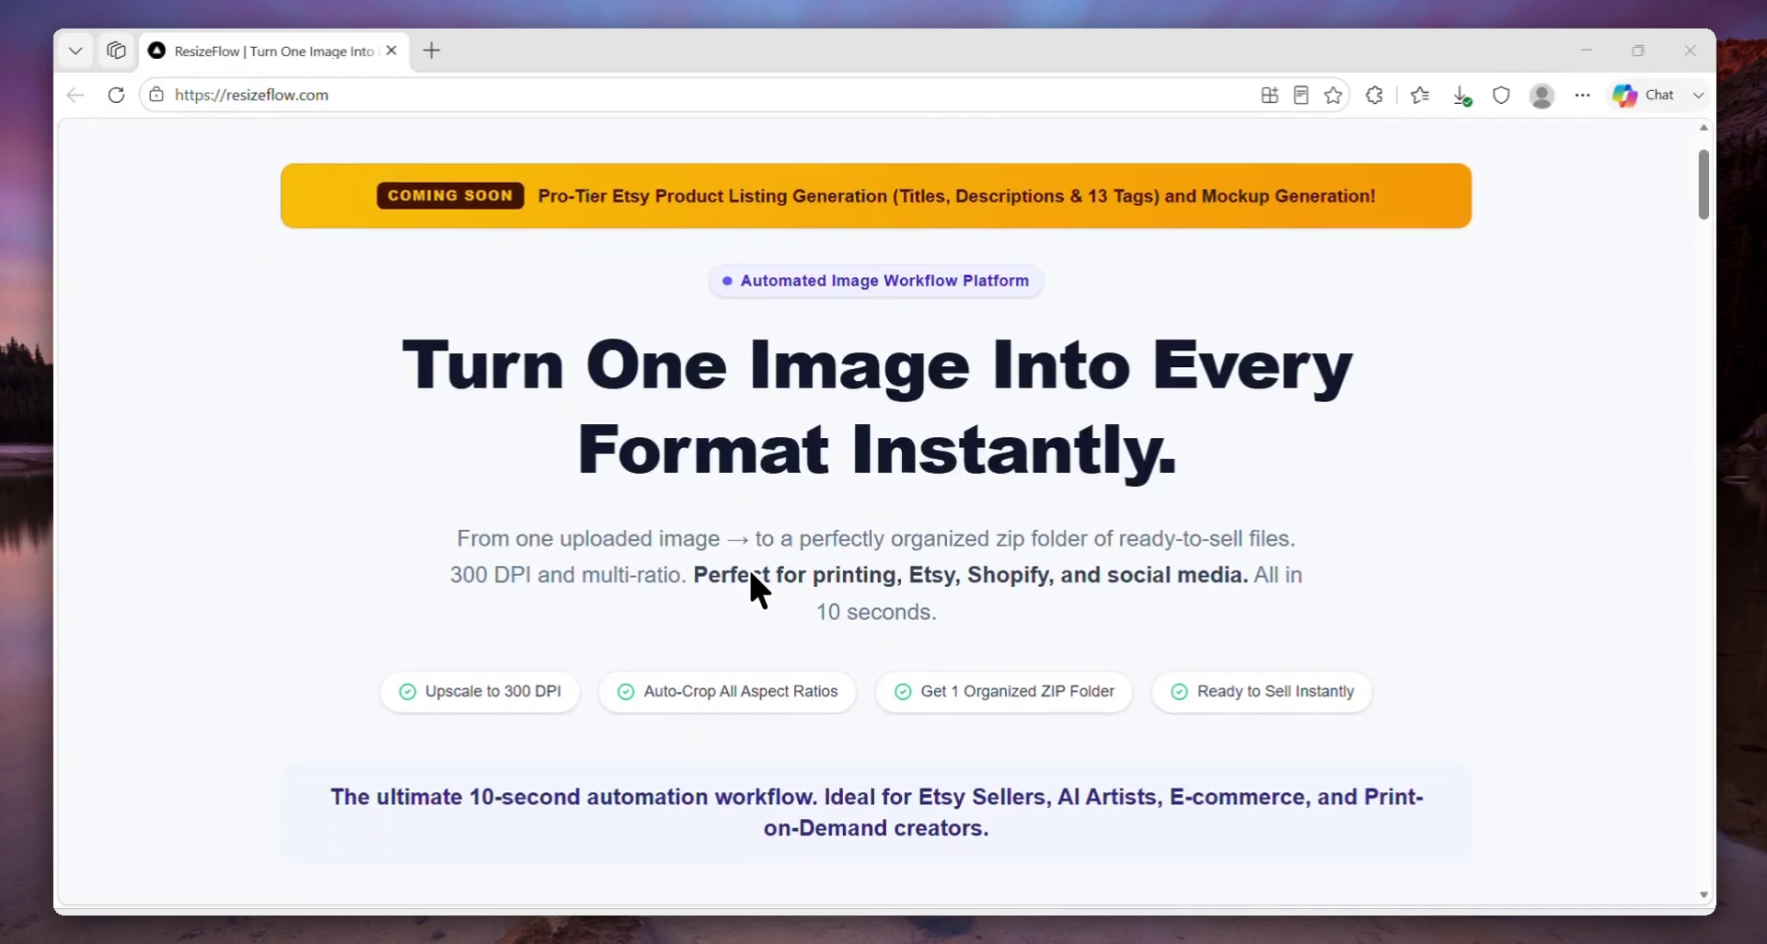
{"action": "scroll", "coordinate": [750, 575], "scroll_direction": "down", "scroll_amount": 2}
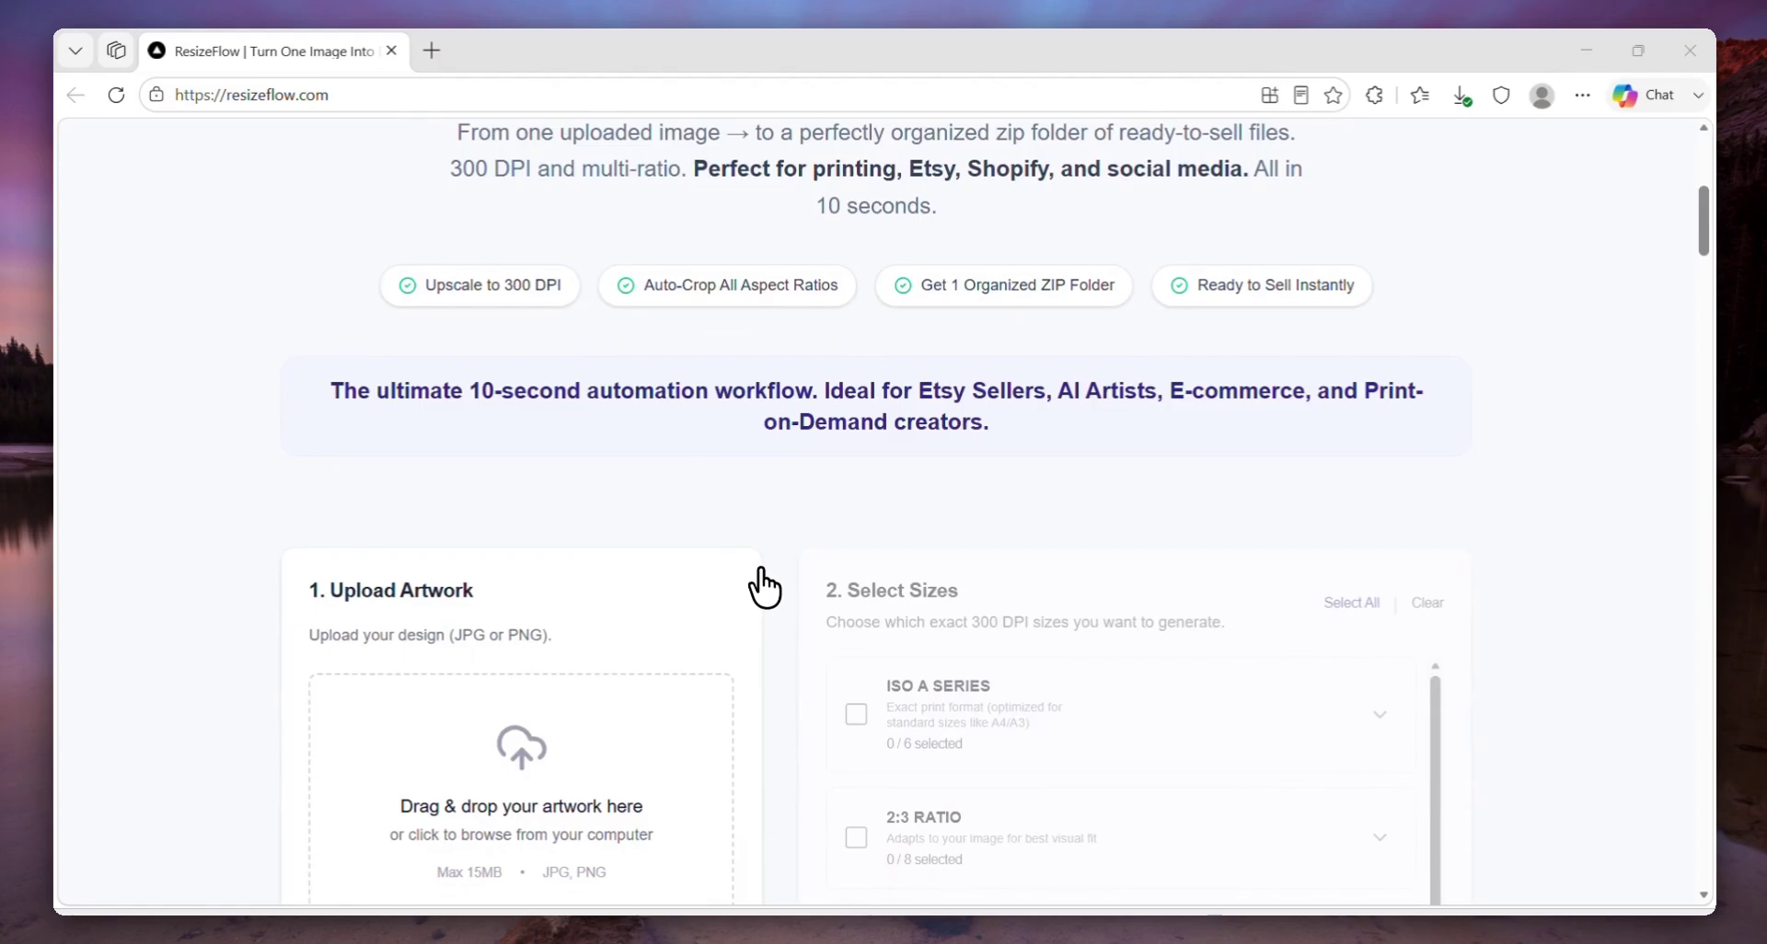
{"action": "scroll", "coordinate": [763, 588], "scroll_direction": "down", "scroll_amount": 2}
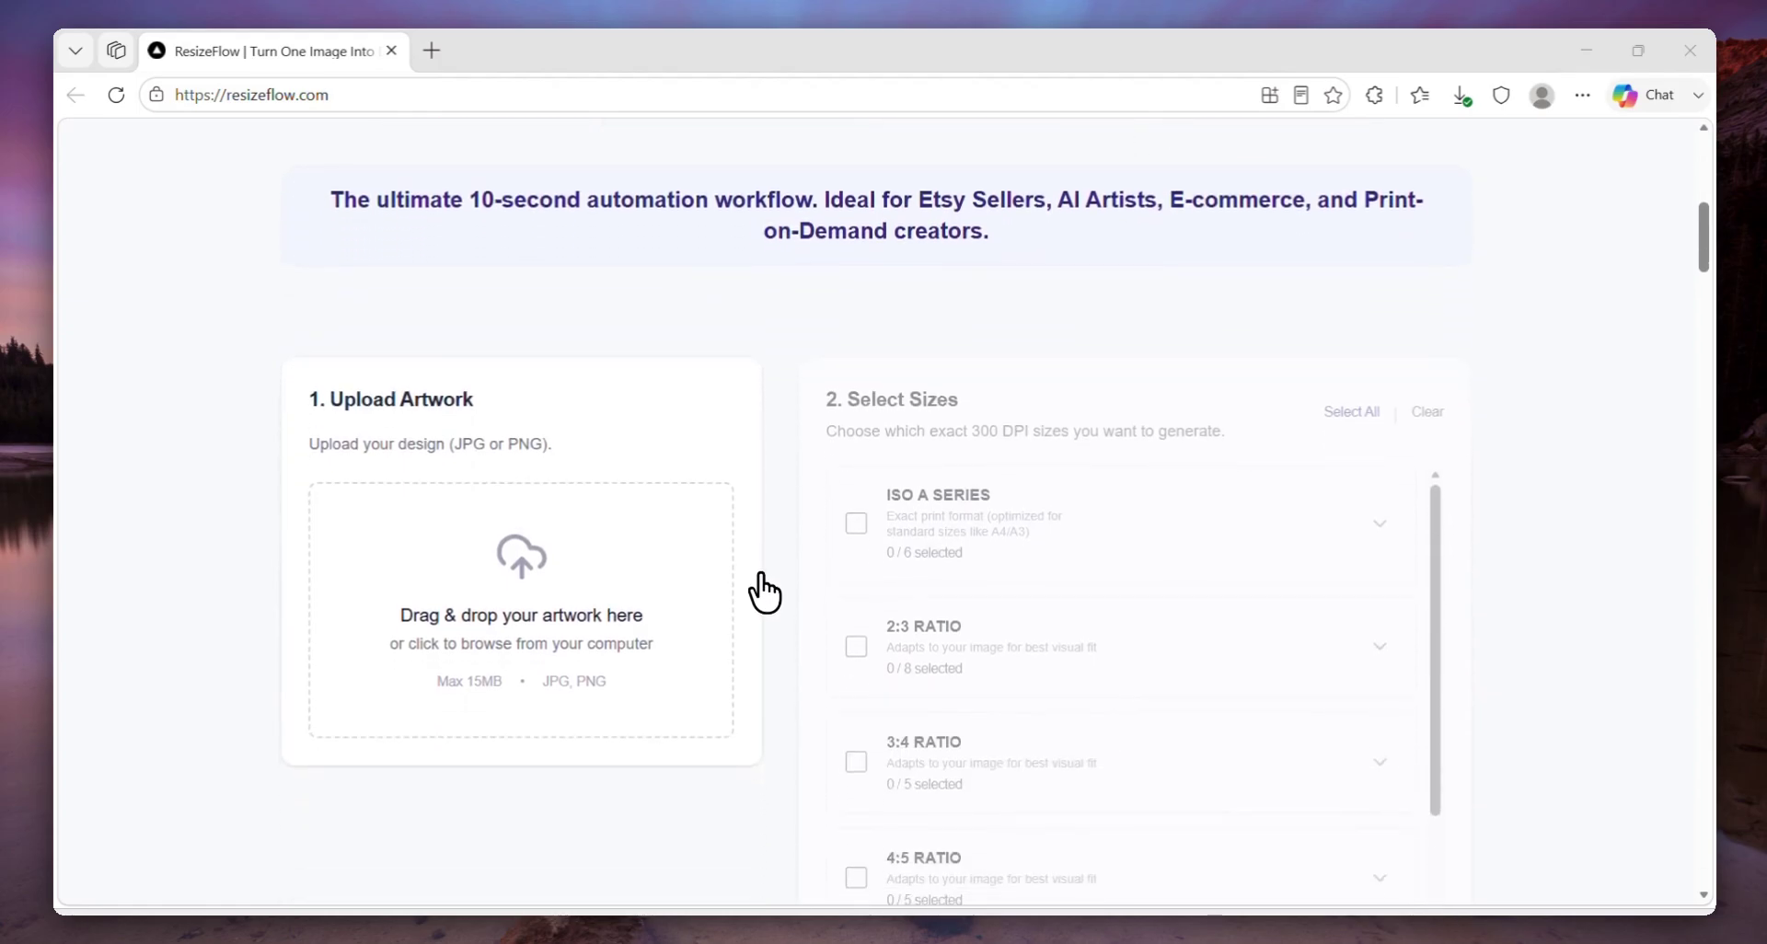
{"action": "left_click", "coordinate": [634, 619]}
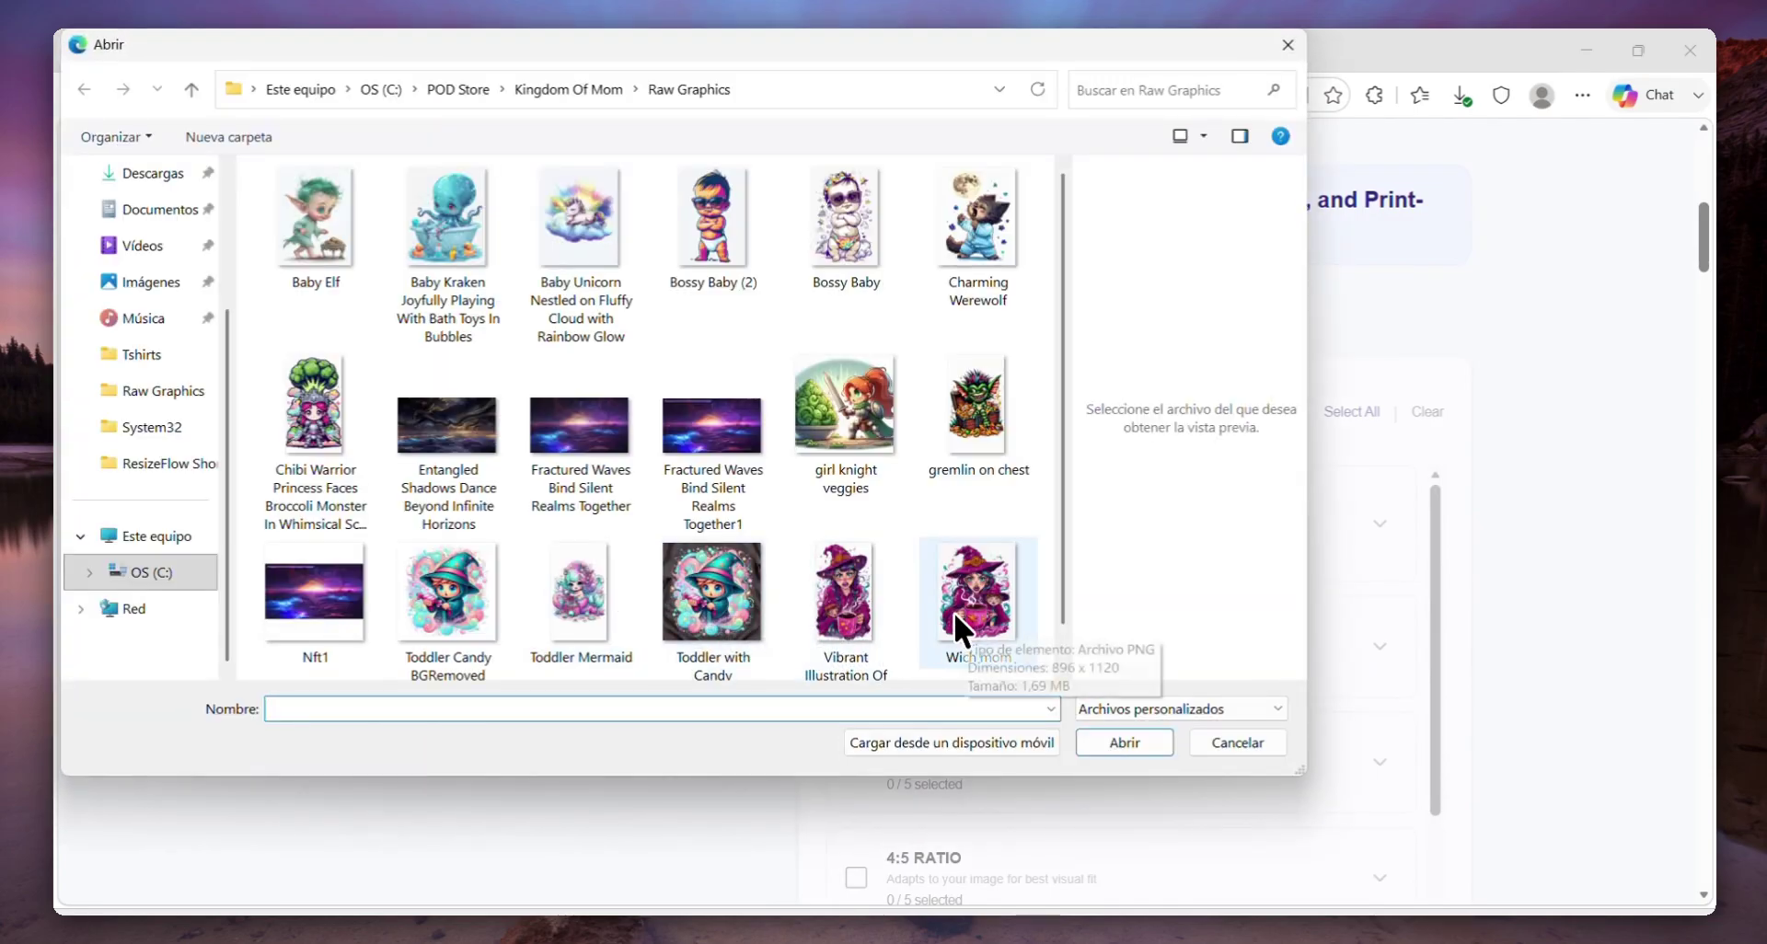
{"action": "left_click", "coordinate": [955, 618]}
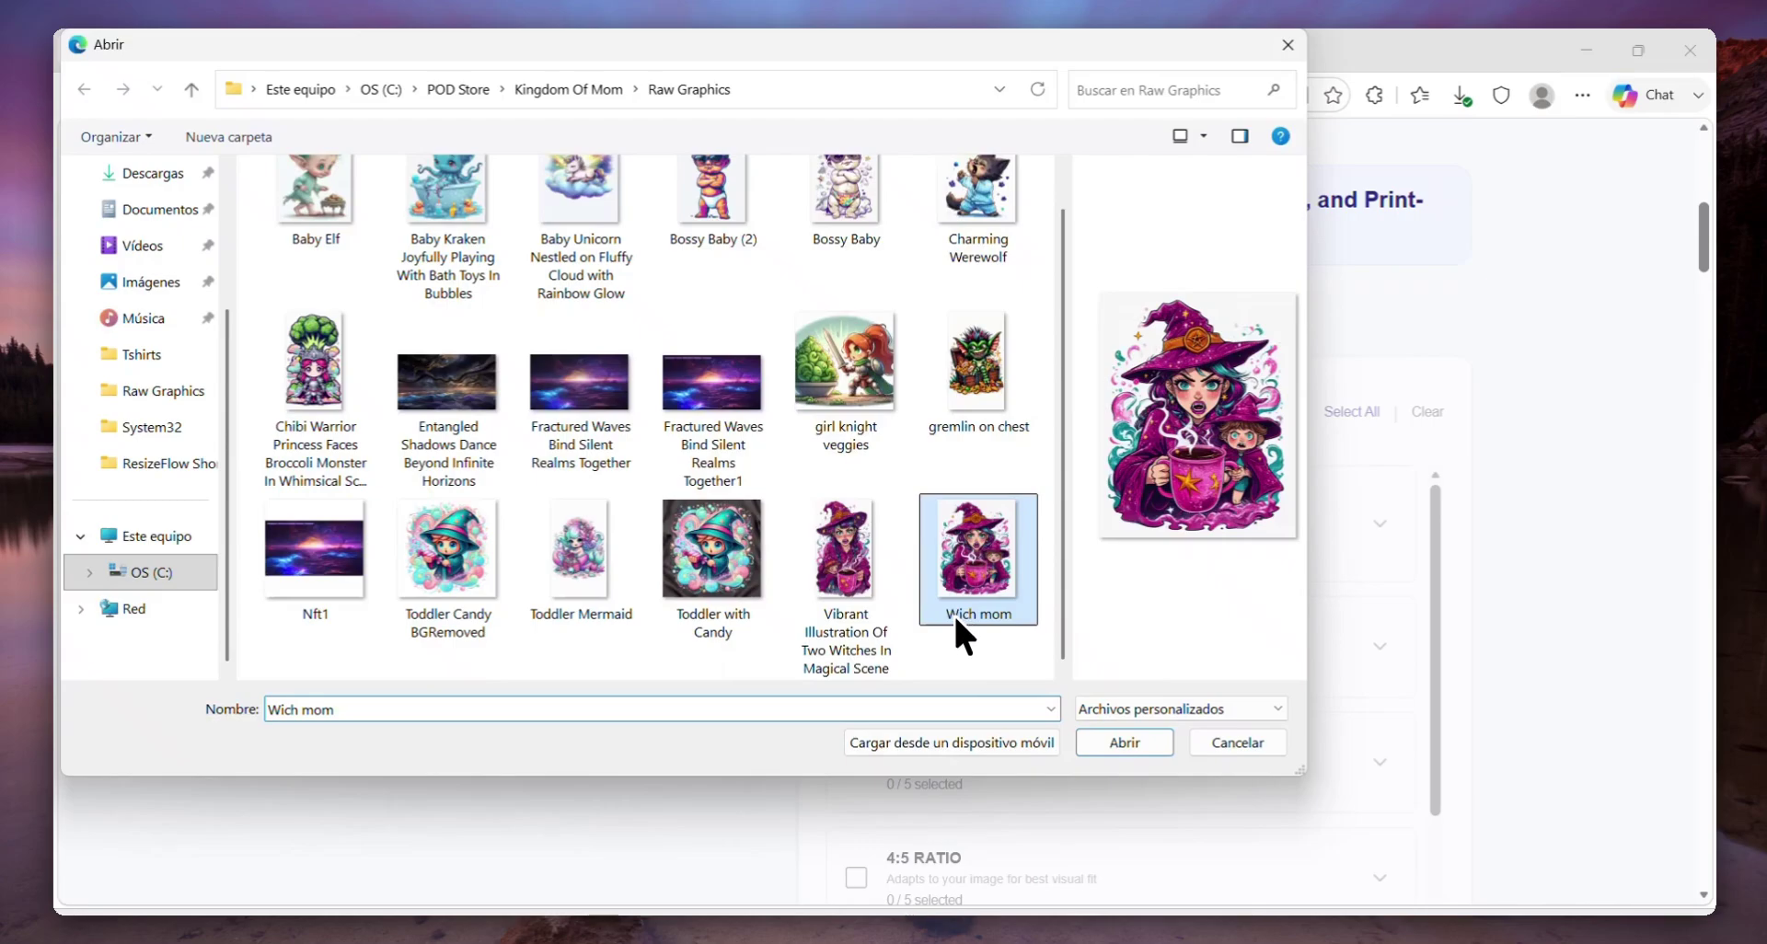
{"action": "double_click", "coordinate": [954, 613]}
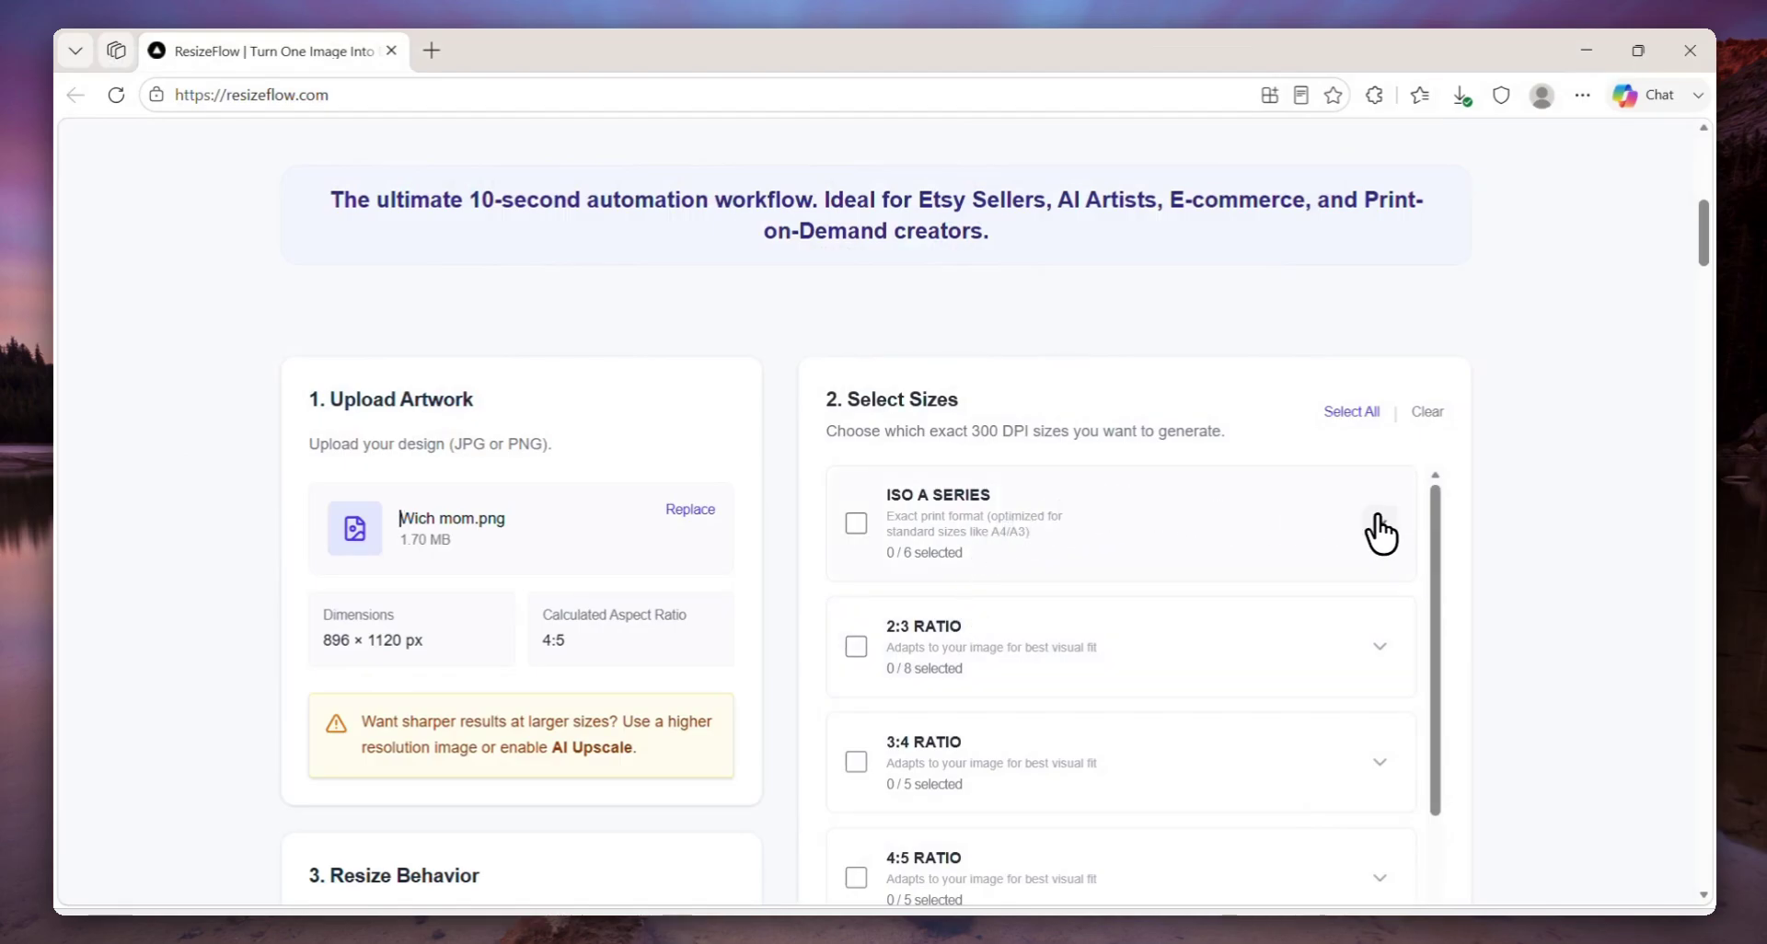
Expand the ISO A Series, 2:3, 3:4 and 4:5 ratio groups to examine their available print sizes
{"action": "scroll", "coordinate": [1377, 532], "scroll_direction": "down", "scroll_amount": 2}
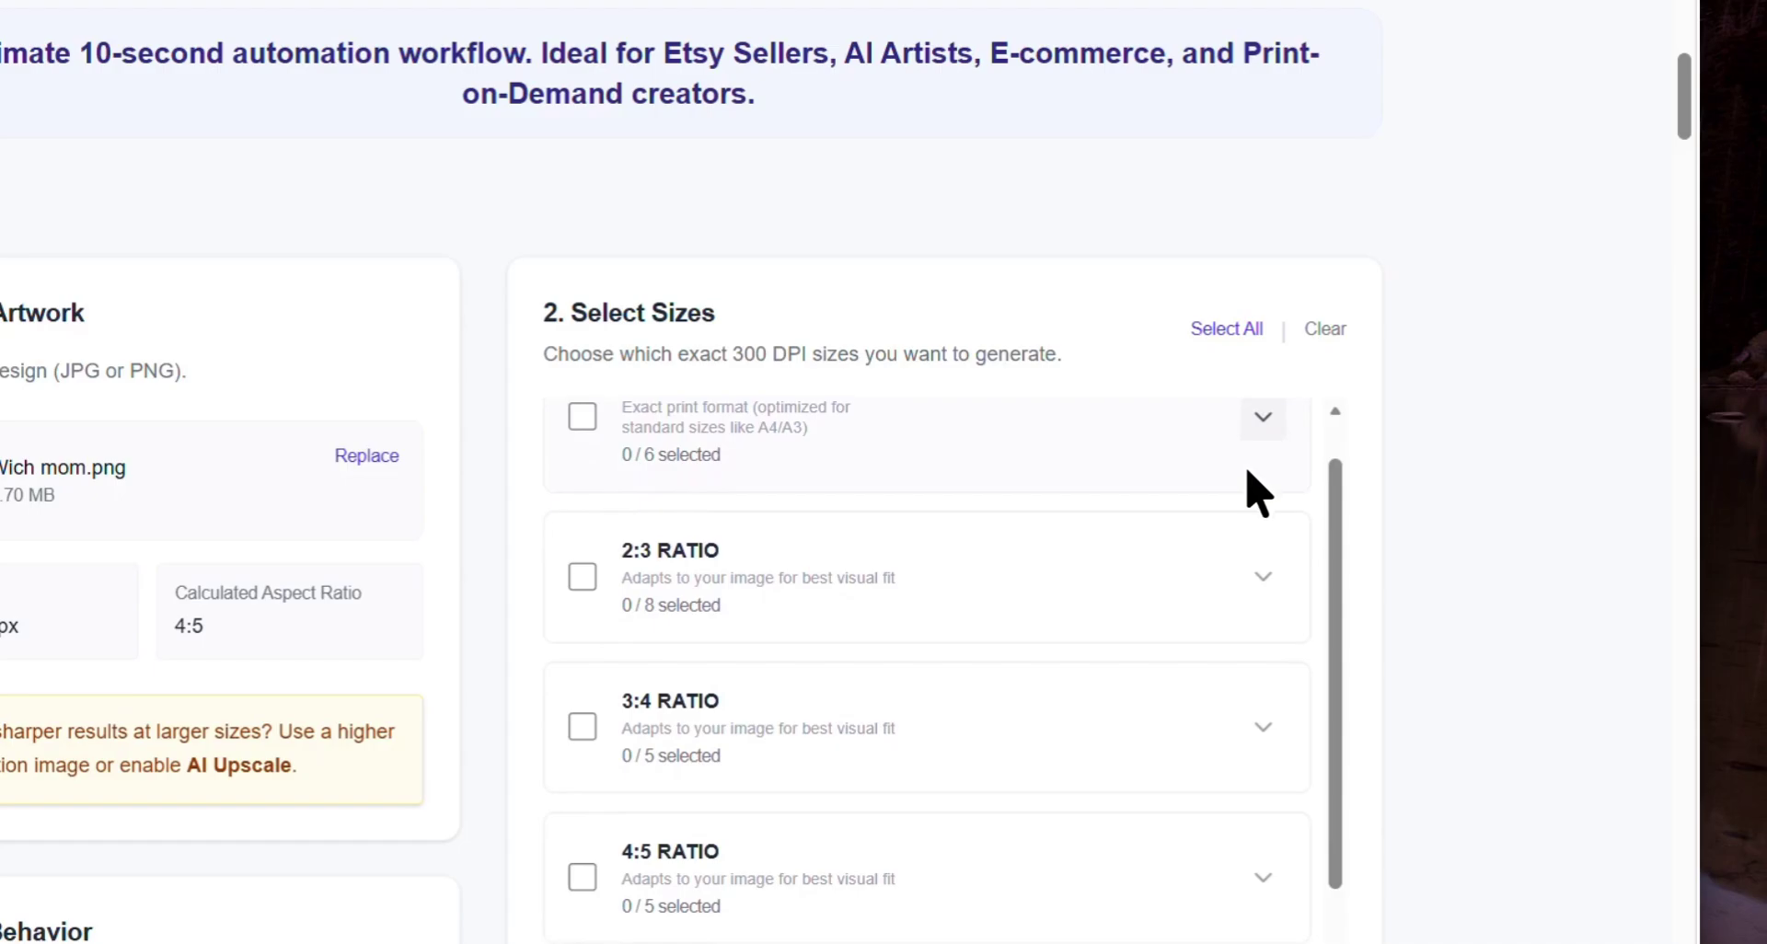
{"action": "scroll", "coordinate": [1252, 488], "scroll_direction": "down", "scroll_amount": 5}
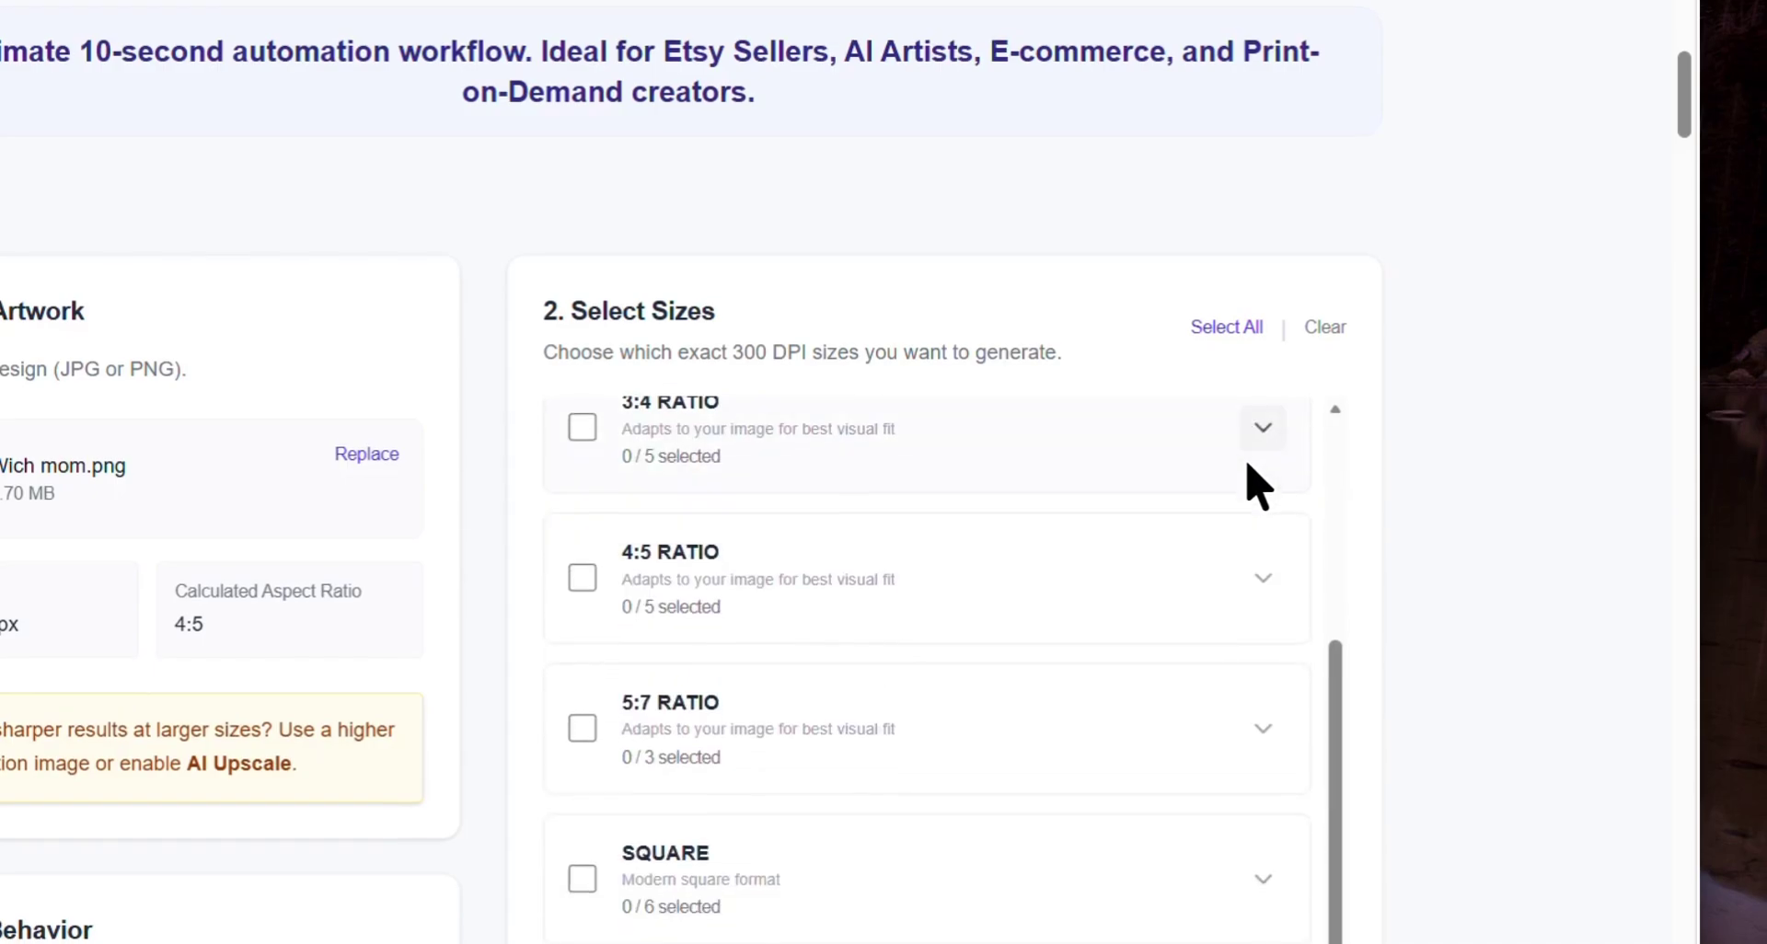
{"action": "scroll", "coordinate": [1223, 552], "scroll_direction": "up", "scroll_amount": 5}
{"action": "left_click", "coordinate": [1263, 323]}
{"action": "scroll", "coordinate": [1266, 419], "scroll_direction": "down", "scroll_amount": 3}
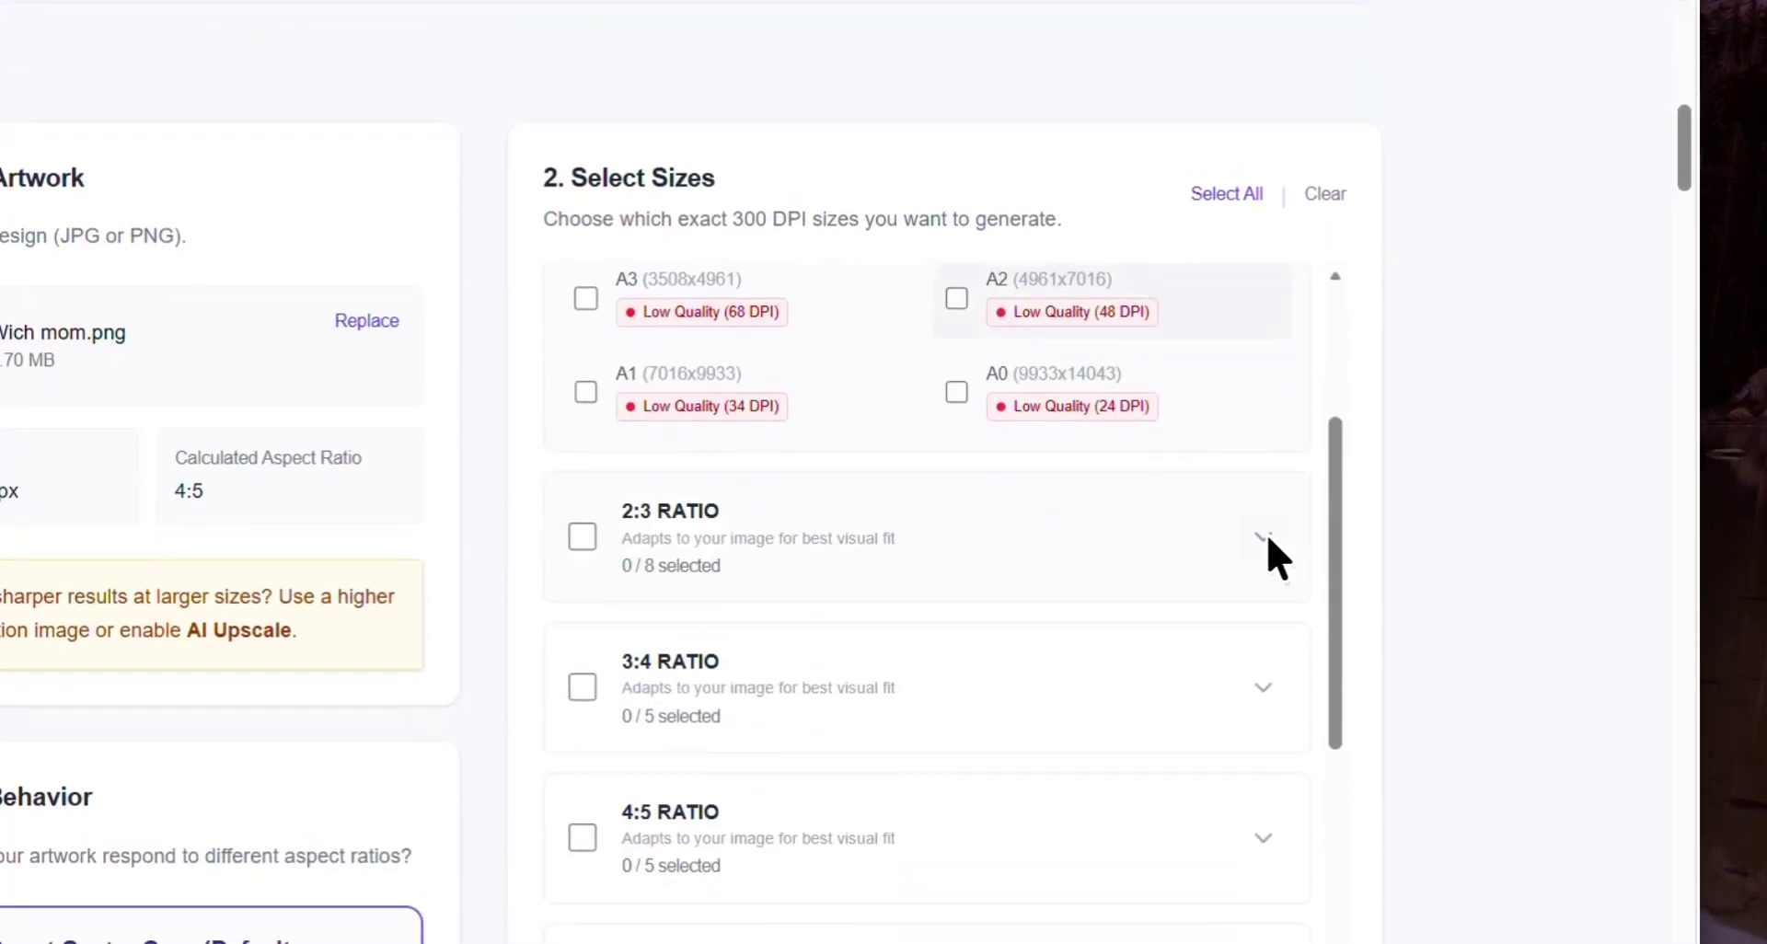
{"action": "left_click", "coordinate": [1268, 615]}
{"action": "scroll", "coordinate": [1261, 706], "scroll_direction": "down", "scroll_amount": 6}
{"action": "left_click", "coordinate": [1256, 717]}
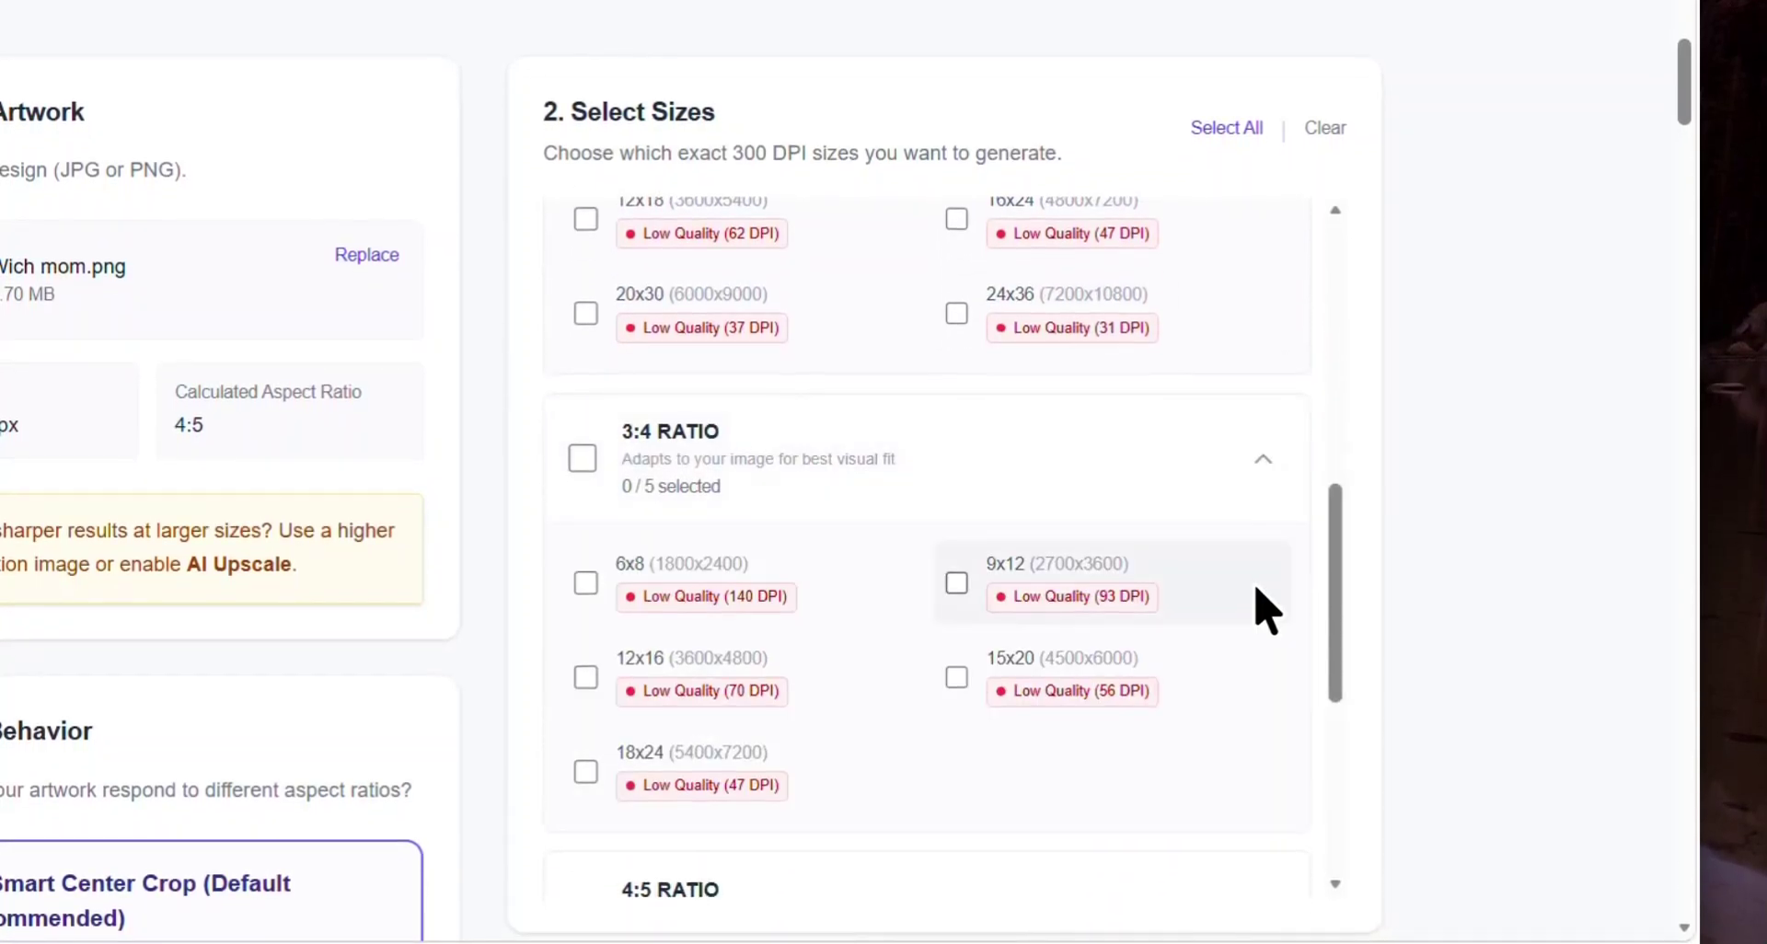
{"action": "scroll", "coordinate": [1266, 609], "scroll_direction": "down", "scroll_amount": 3}
{"action": "left_click", "coordinate": [1254, 591]}
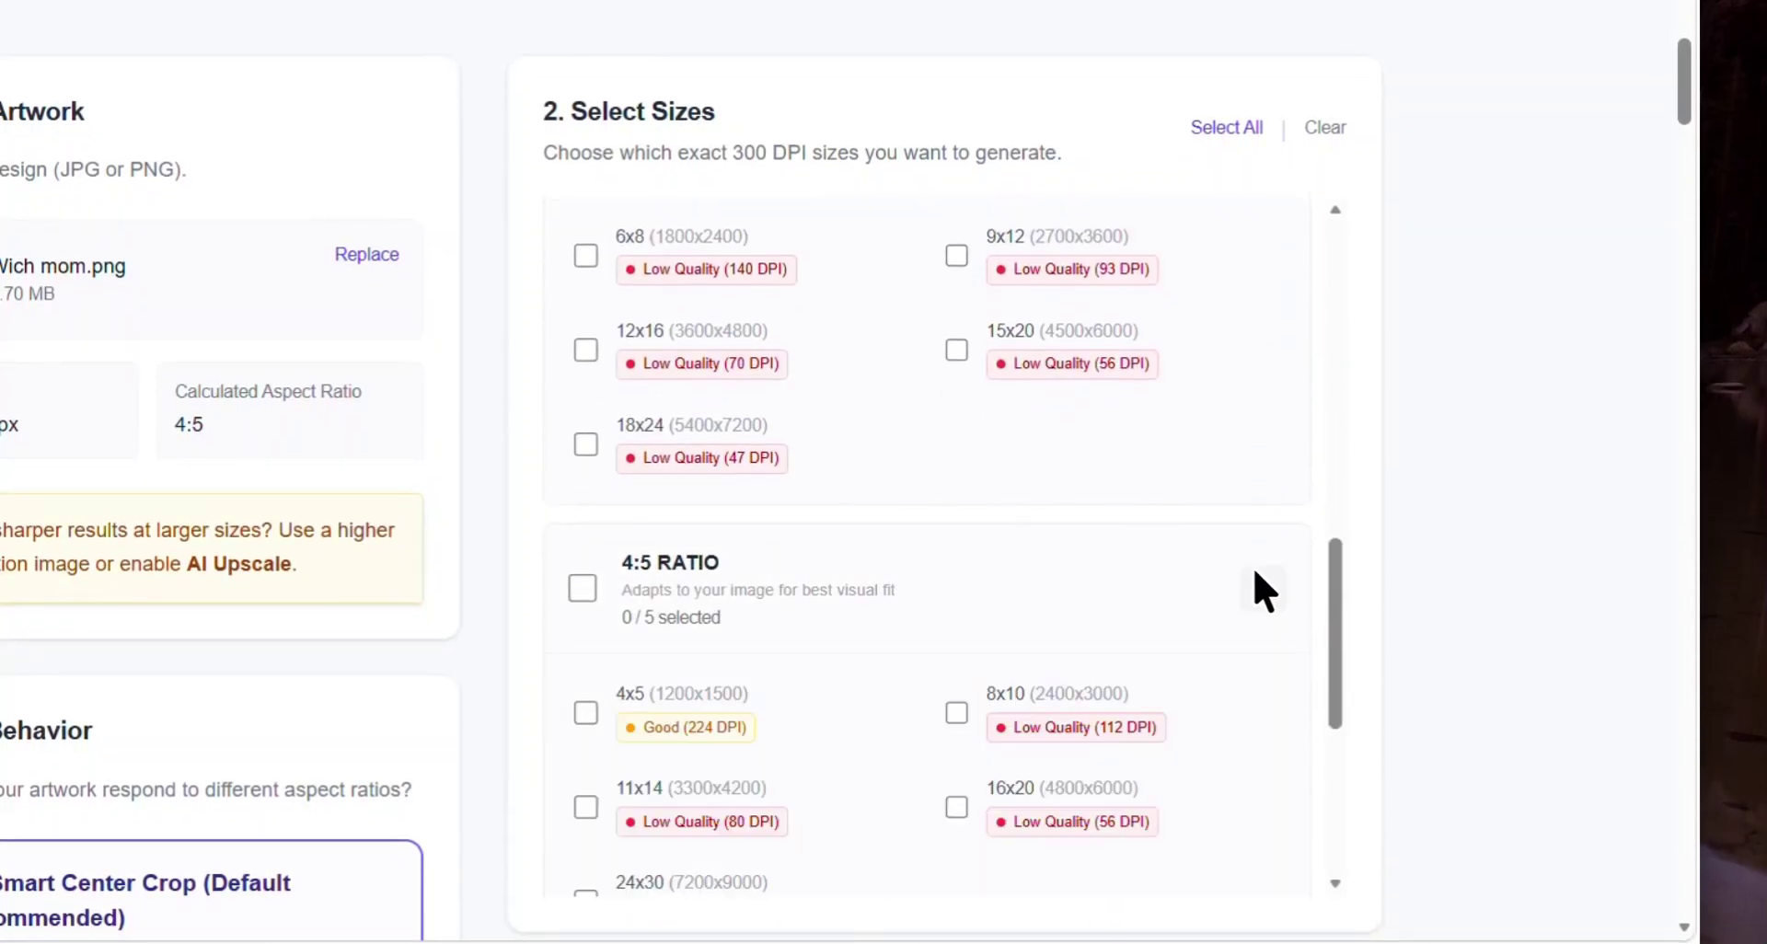
Expand the 5:7, Square and Panorama groups to examine their available print sizes
{"action": "scroll", "coordinate": [1233, 644], "scroll_direction": "down", "scroll_amount": 3}
{"action": "left_click", "coordinate": [1219, 727]}
{"action": "scroll", "coordinate": [1224, 727], "scroll_direction": "down", "scroll_amount": 3}
{"action": "left_click", "coordinate": [1263, 736]}
{"action": "scroll", "coordinate": [1205, 763], "scroll_direction": "down", "scroll_amount": 3}
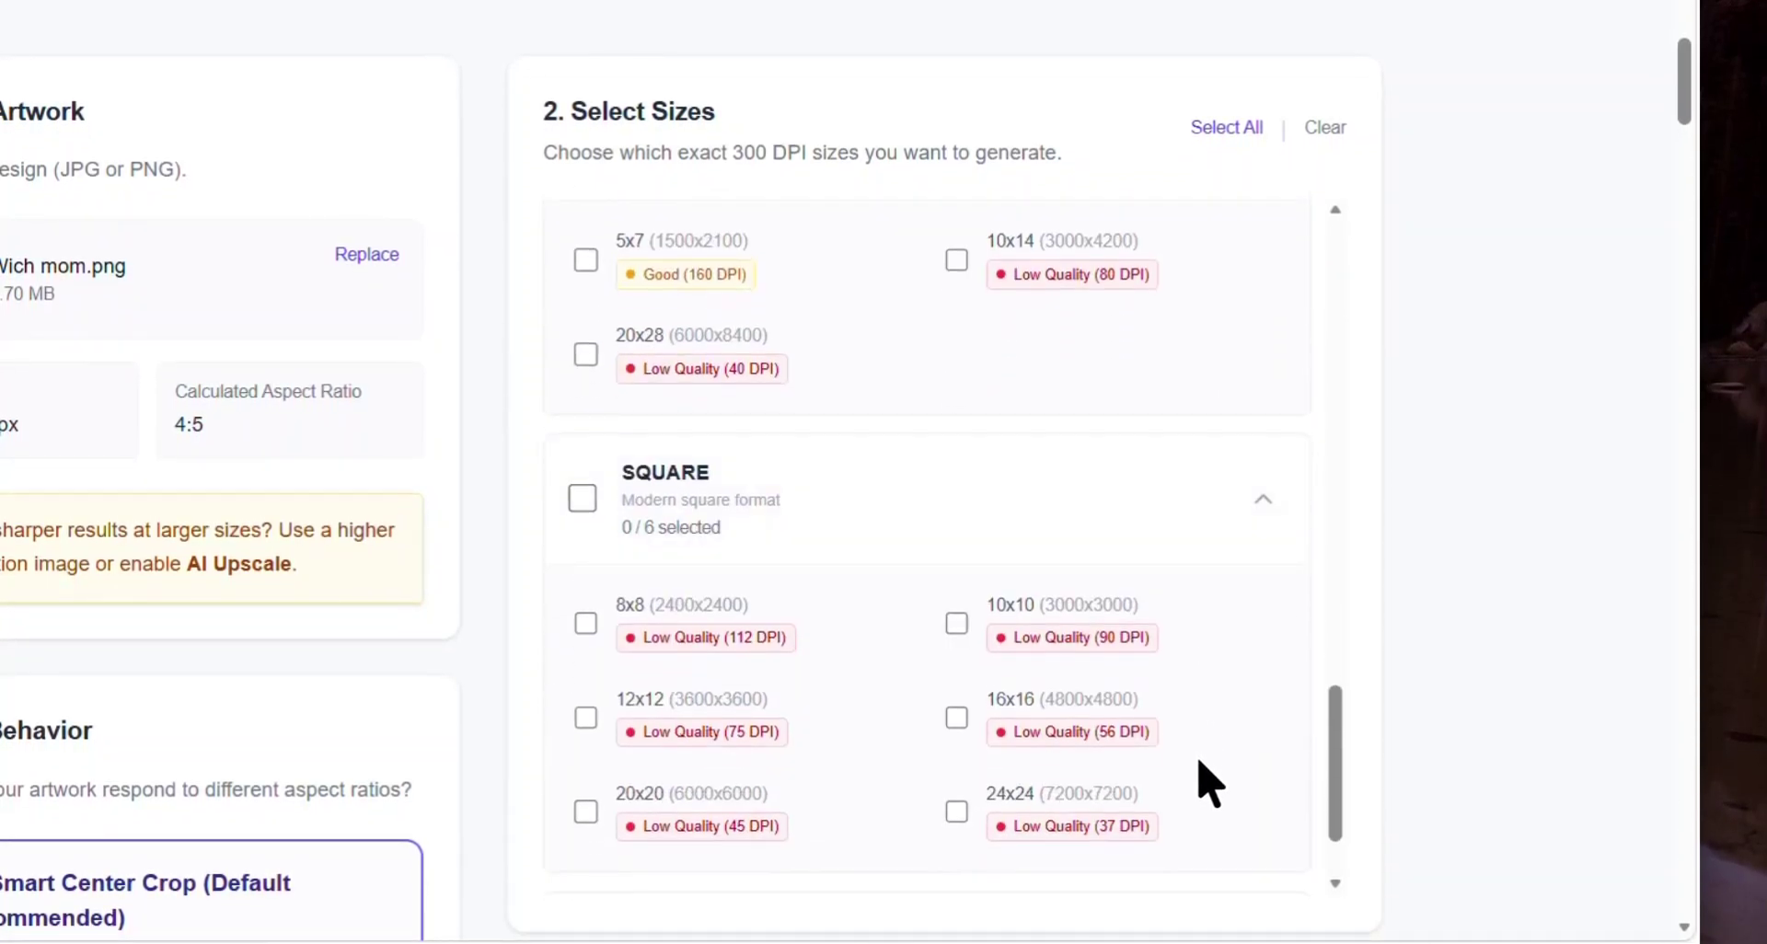
{"action": "scroll", "coordinate": [1233, 819], "scroll_direction": "down", "scroll_amount": 3}
{"action": "left_click", "coordinate": [1261, 828]}
{"action": "scroll", "coordinate": [1247, 842], "scroll_direction": "down", "scroll_amount": 3}
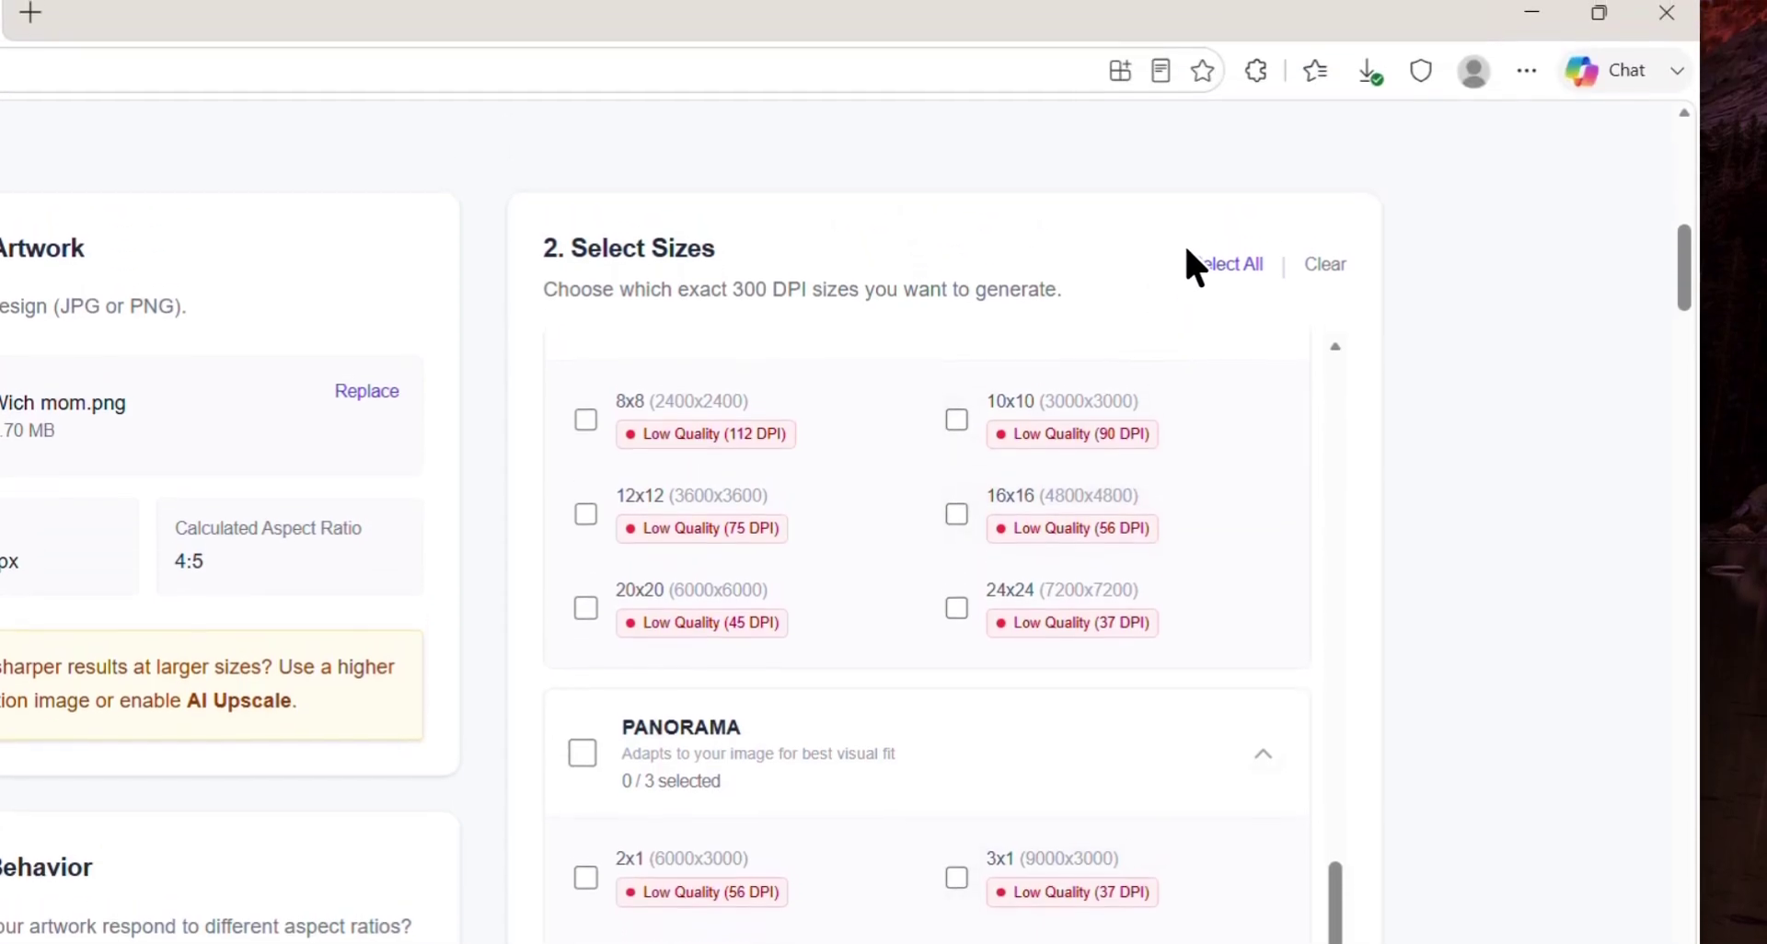
Select all sizes in every ratio group for generation
{"action": "left_click", "coordinate": [1198, 146]}
{"action": "scroll", "coordinate": [1334, 790], "scroll_direction": "down", "scroll_amount": 2}
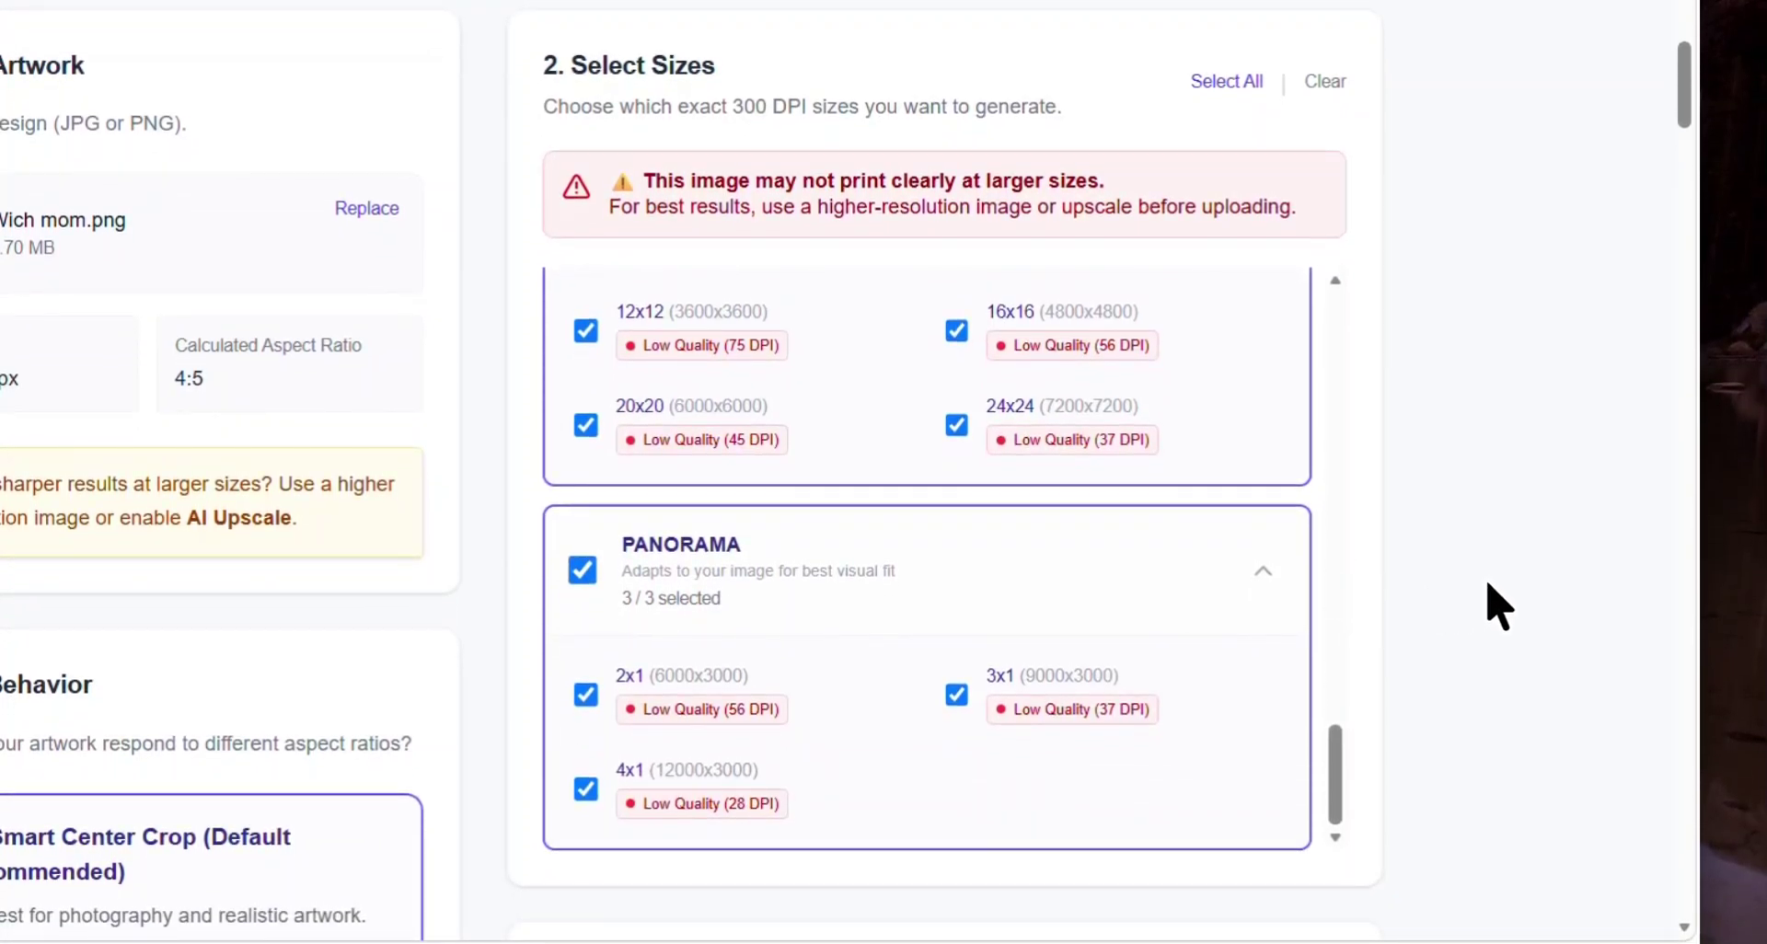
{"action": "scroll", "coordinate": [1498, 607], "scroll_direction": "down", "scroll_amount": 5}
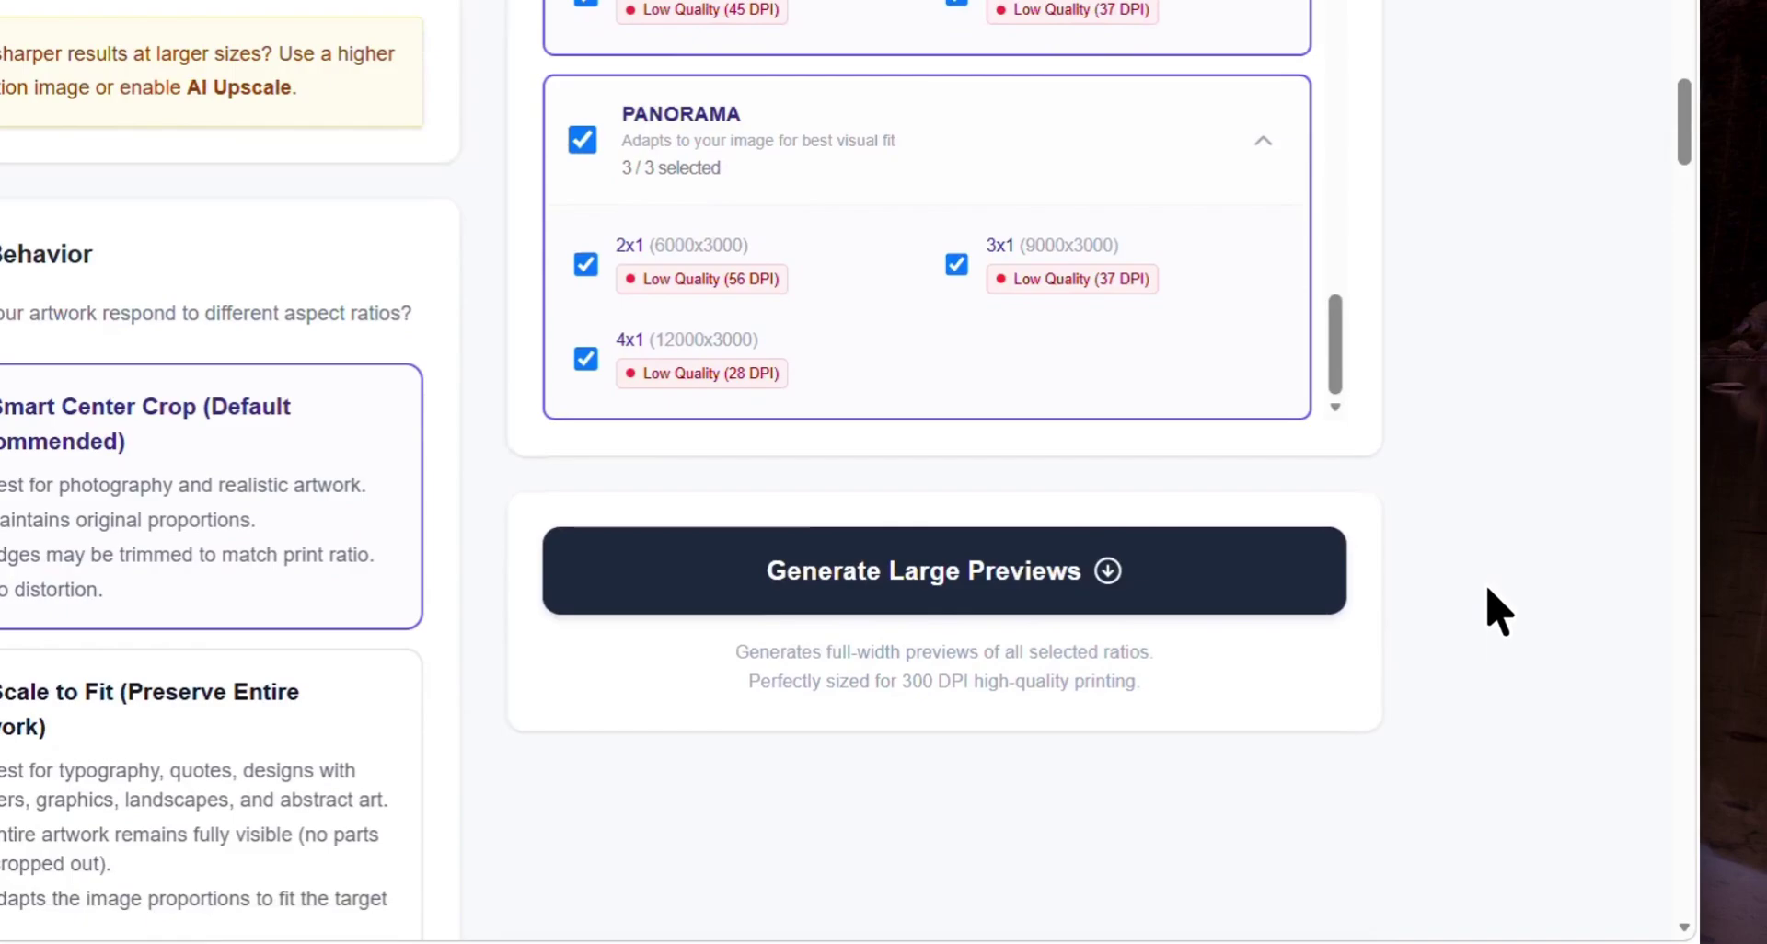
Set the resize behavior to Scale to Fit (Preserve Entire Artwork) and enable AI Upscaling
{"action": "scroll", "coordinate": [1498, 612], "scroll_direction": "down", "scroll_amount": 4}
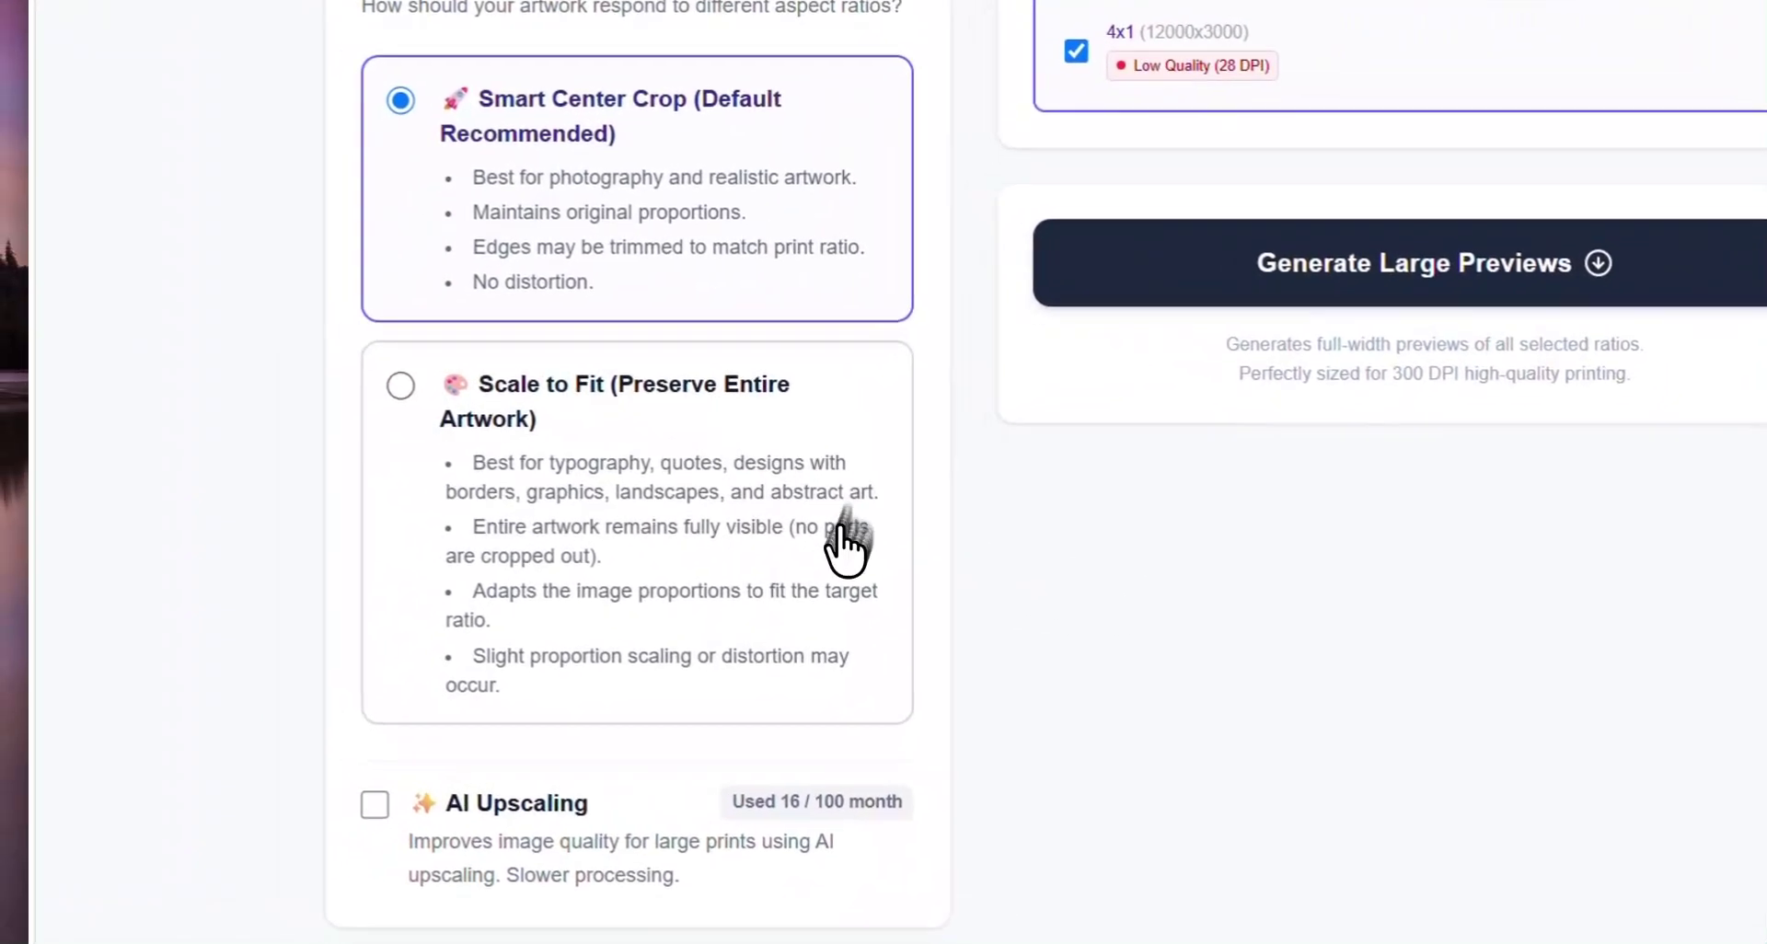
{"action": "left_click", "coordinate": [358, 376]}
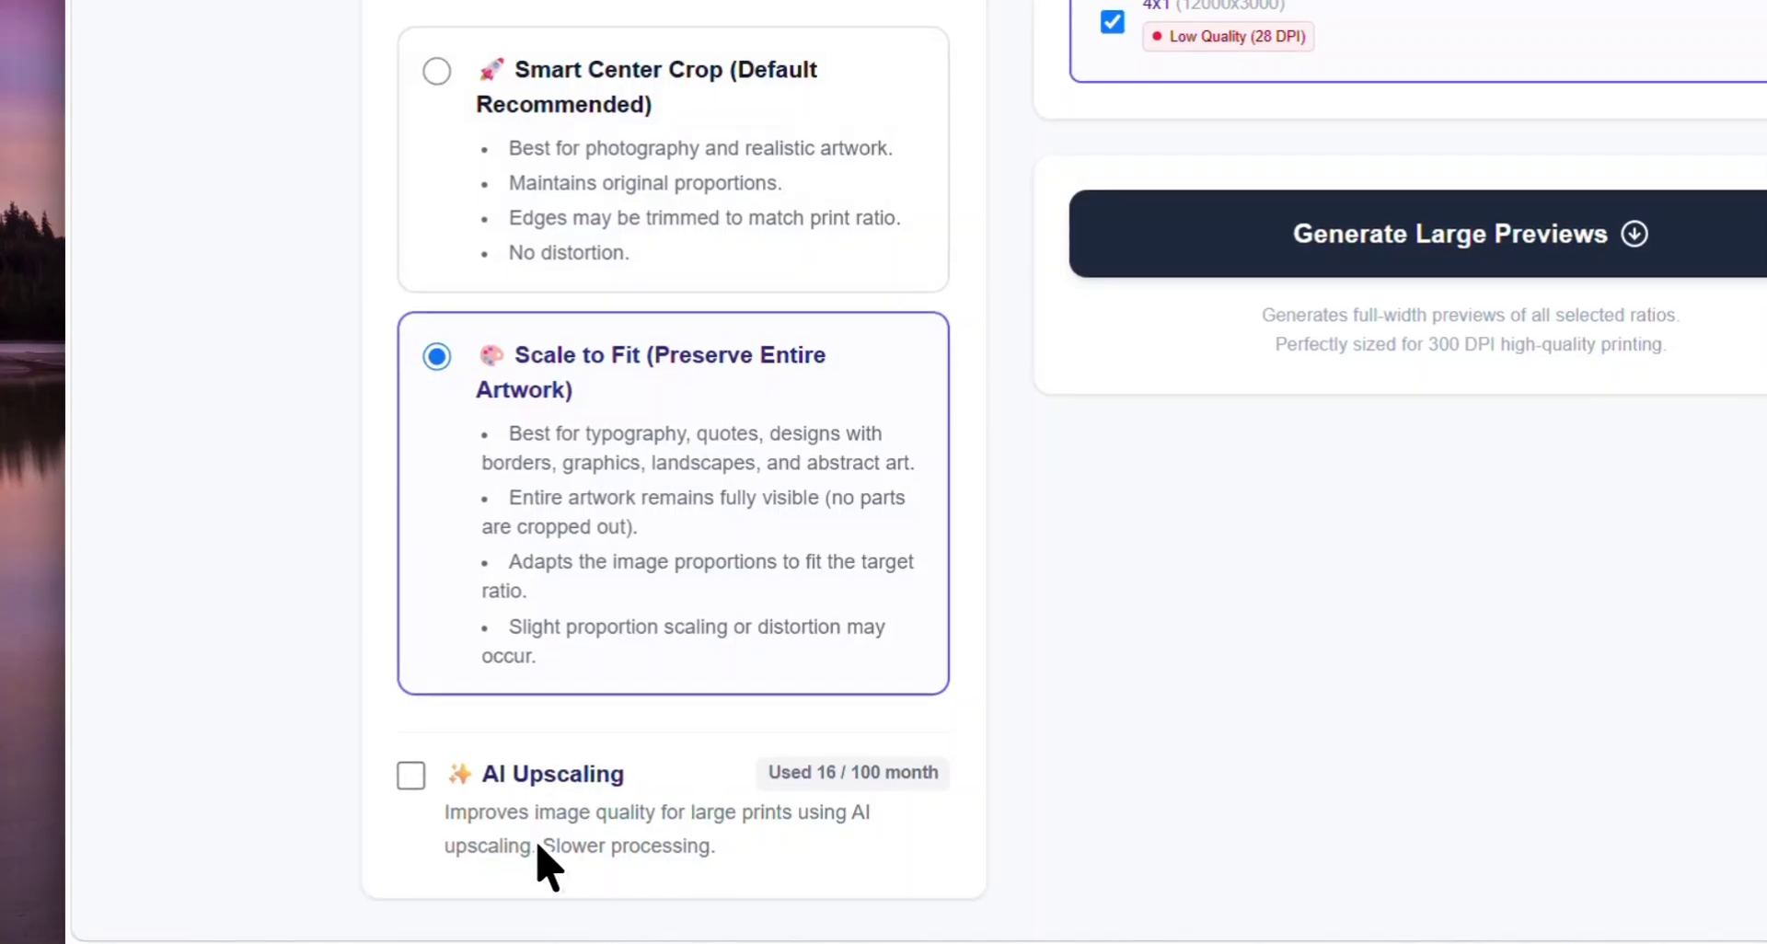
{"action": "left_click", "coordinate": [410, 775]}
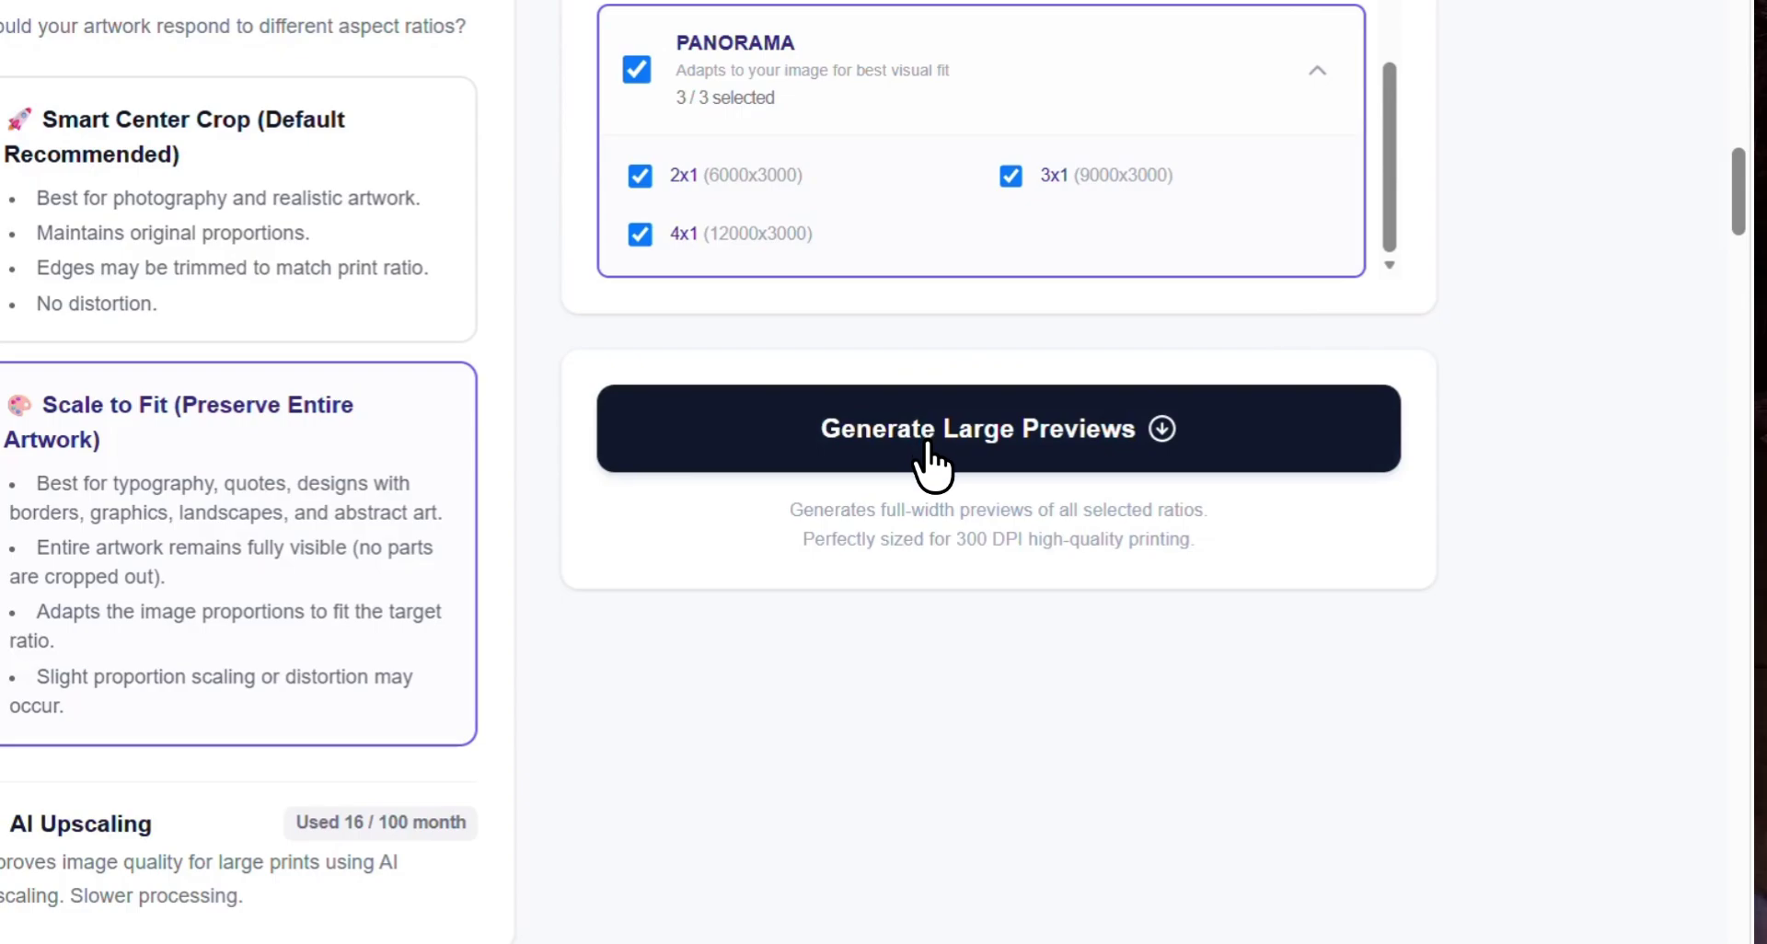
Generate large previews of the selected sizes and inspect the enlarged ISO A Series A0 output
{"action": "left_click", "coordinate": [931, 450]}
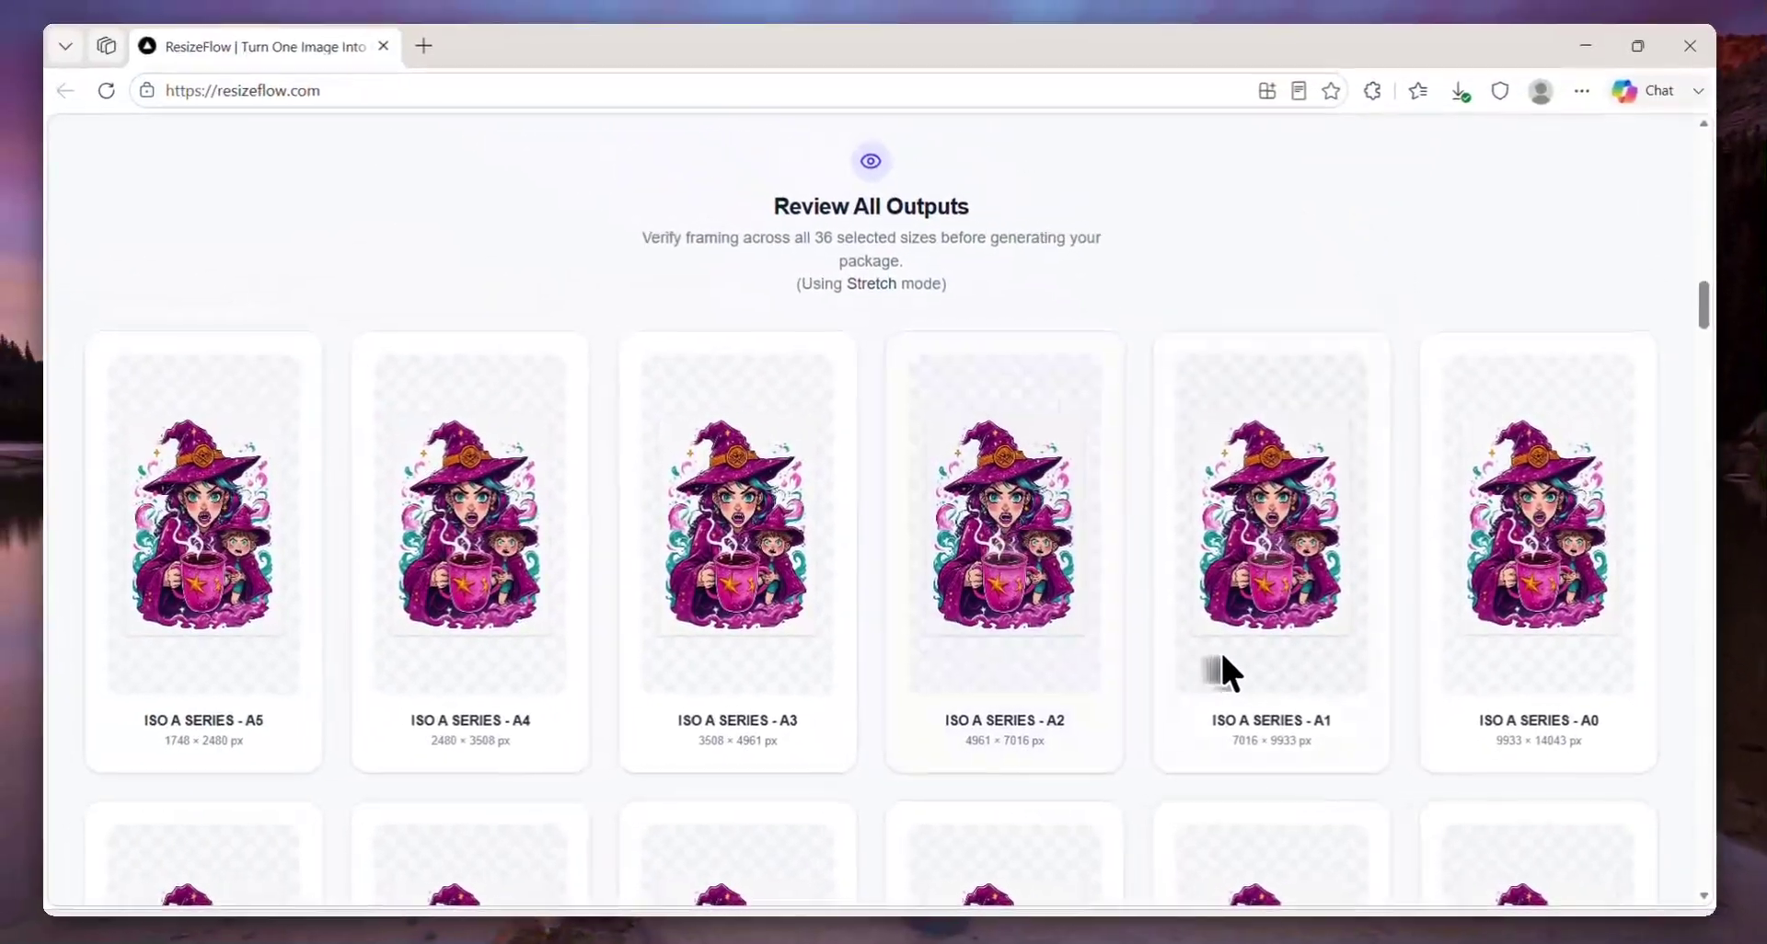
{"action": "mouse_move", "coordinate": [1288, 666]}
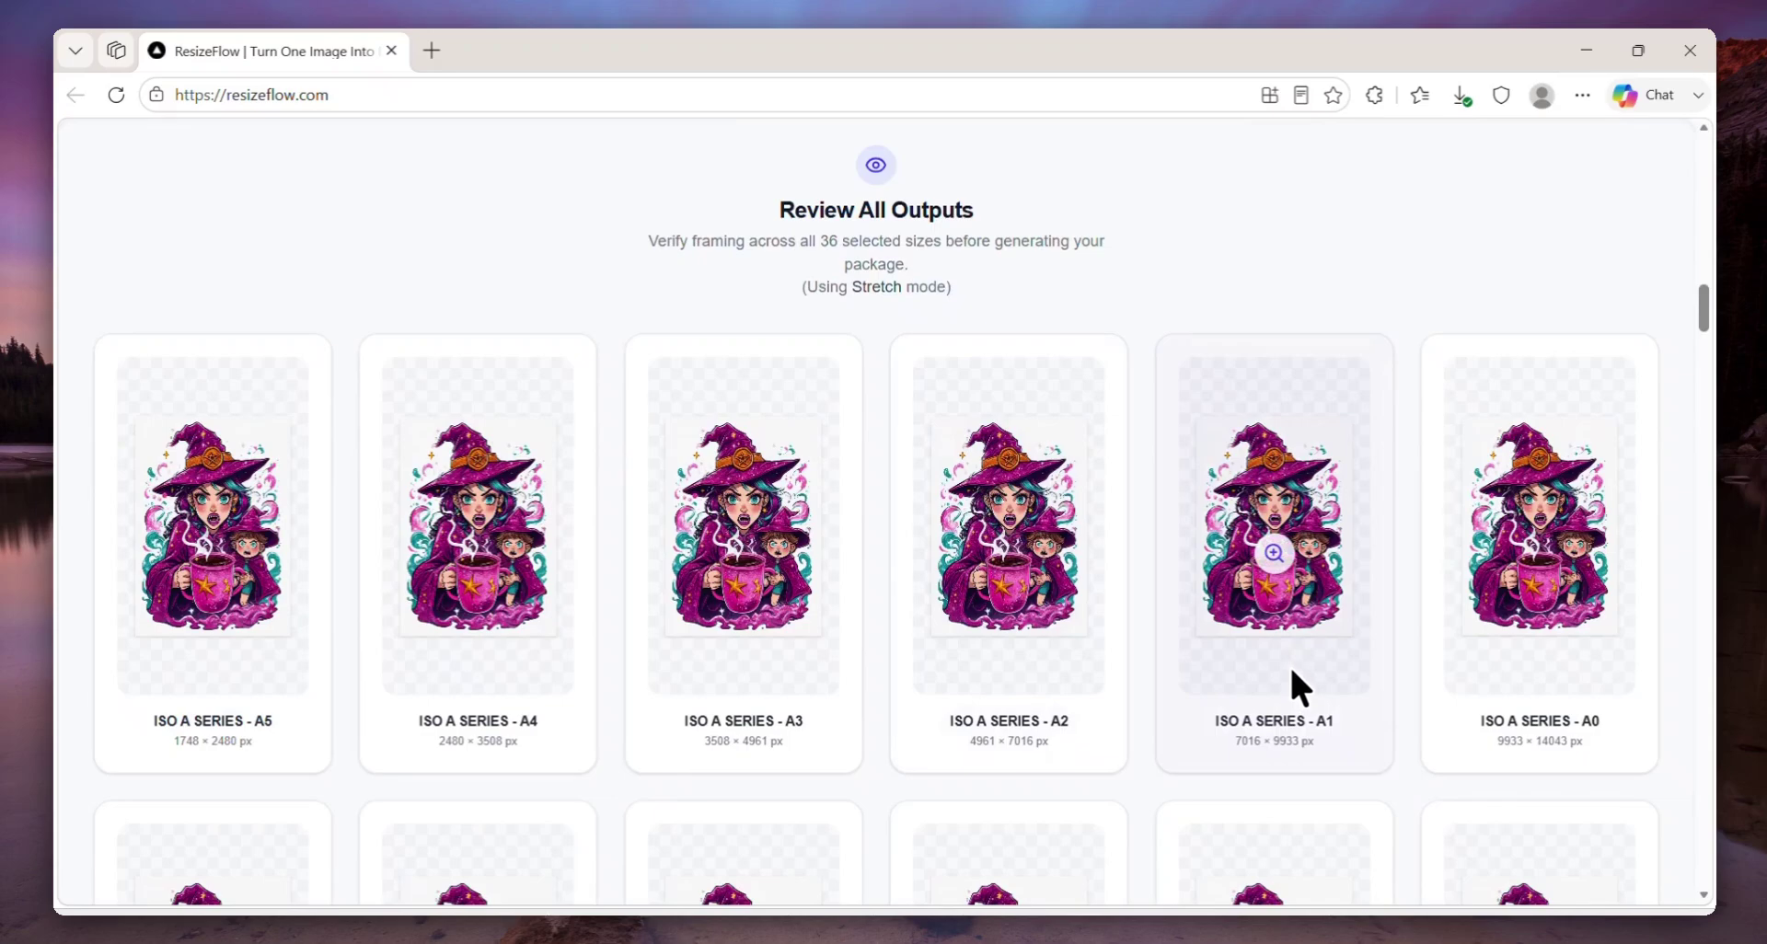
{"action": "left_click", "coordinate": [1497, 609]}
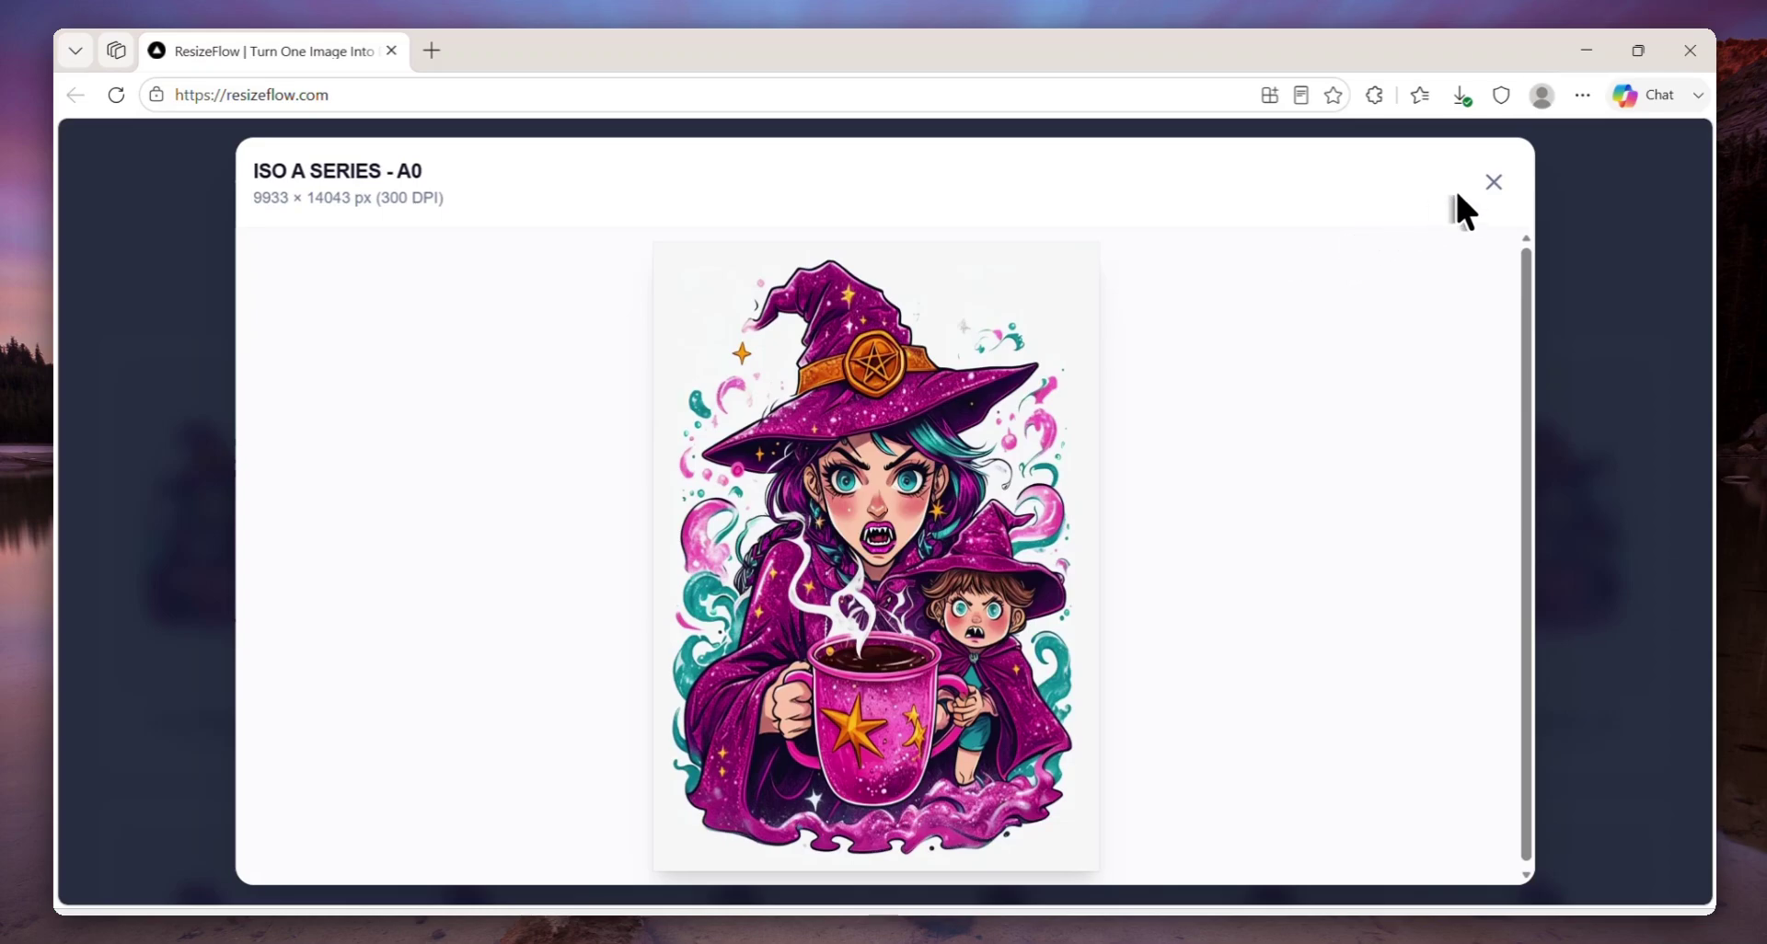
{"action": "left_click", "coordinate": [1489, 177]}
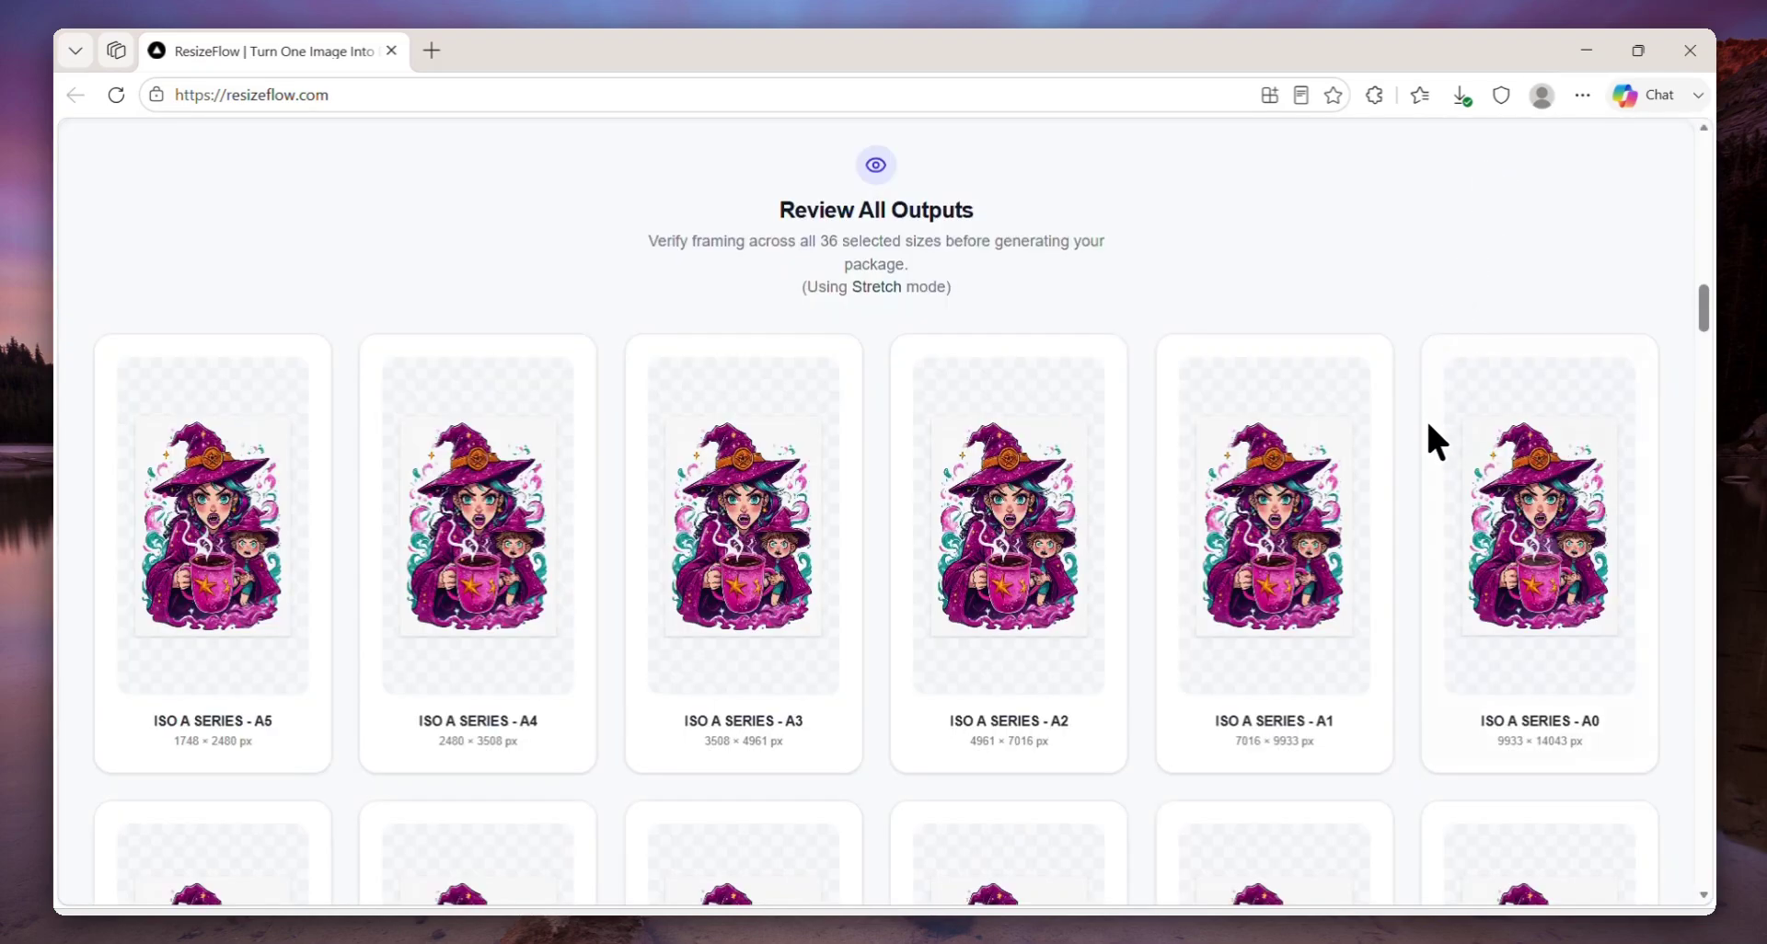
Review the ISO A and 2:3 ratio previews, enlarging the 2:3 ratio 24x36 output and closing it
{"action": "scroll", "coordinate": [1427, 432], "scroll_direction": "down", "scroll_amount": 3}
{"action": "scroll", "coordinate": [1428, 426], "scroll_direction": "down", "scroll_amount": 2}
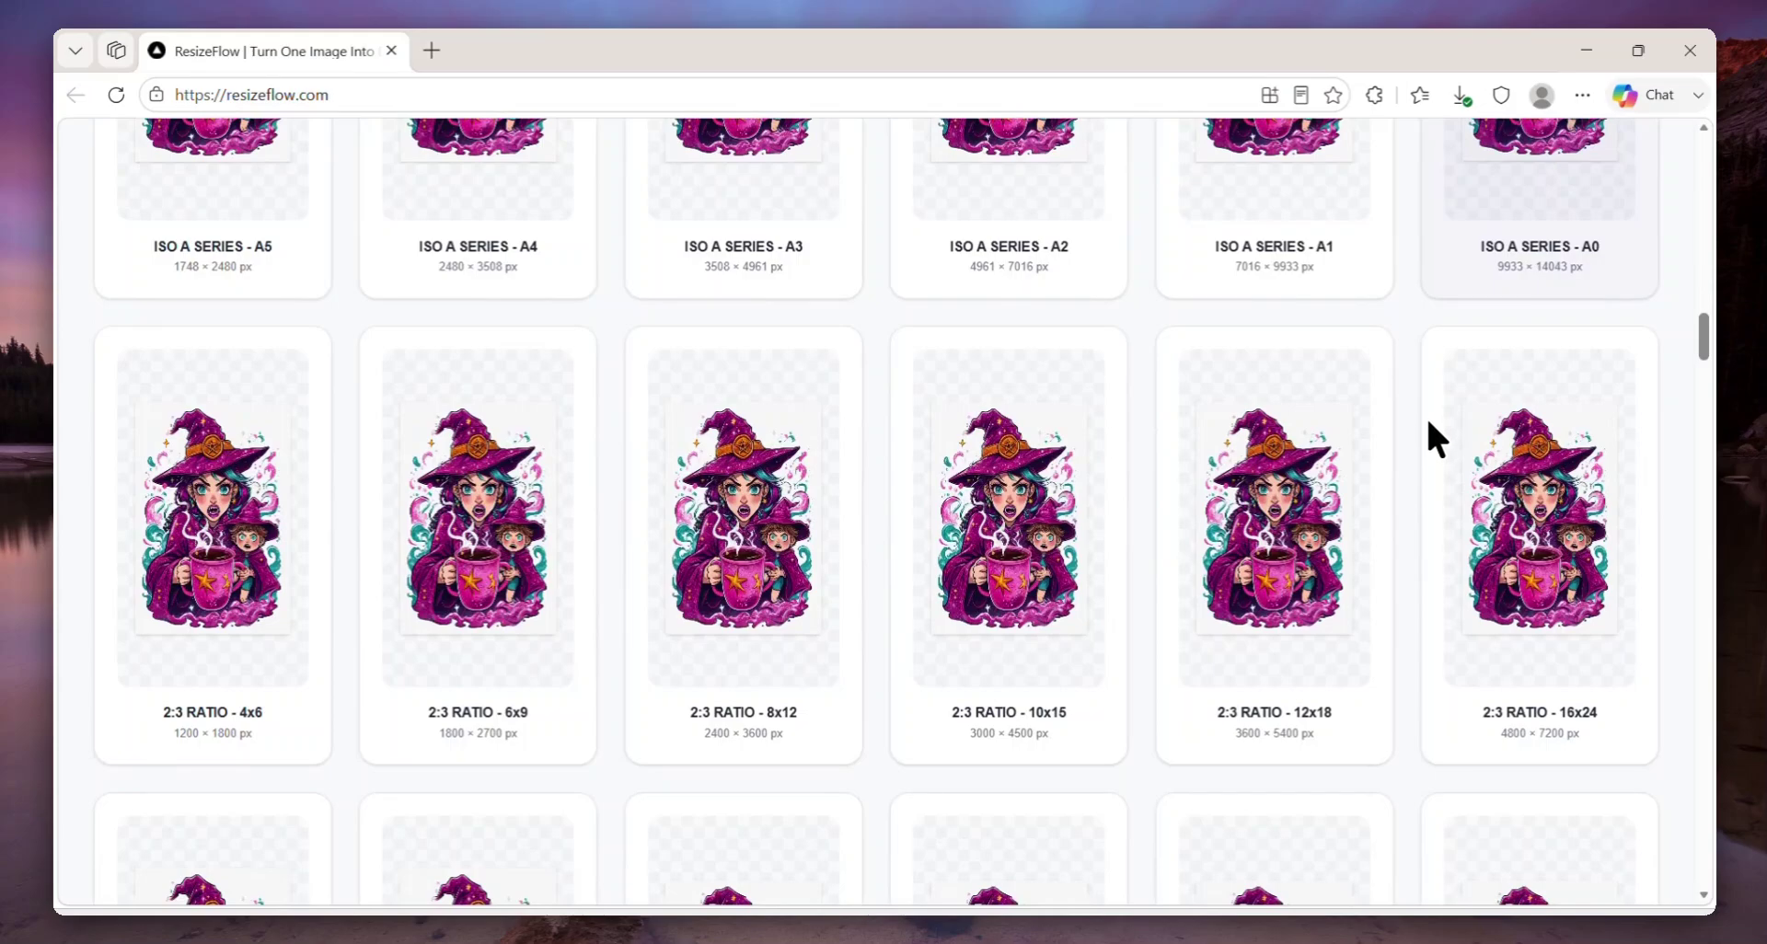
{"action": "scroll", "coordinate": [1426, 418], "scroll_direction": "down", "scroll_amount": 4}
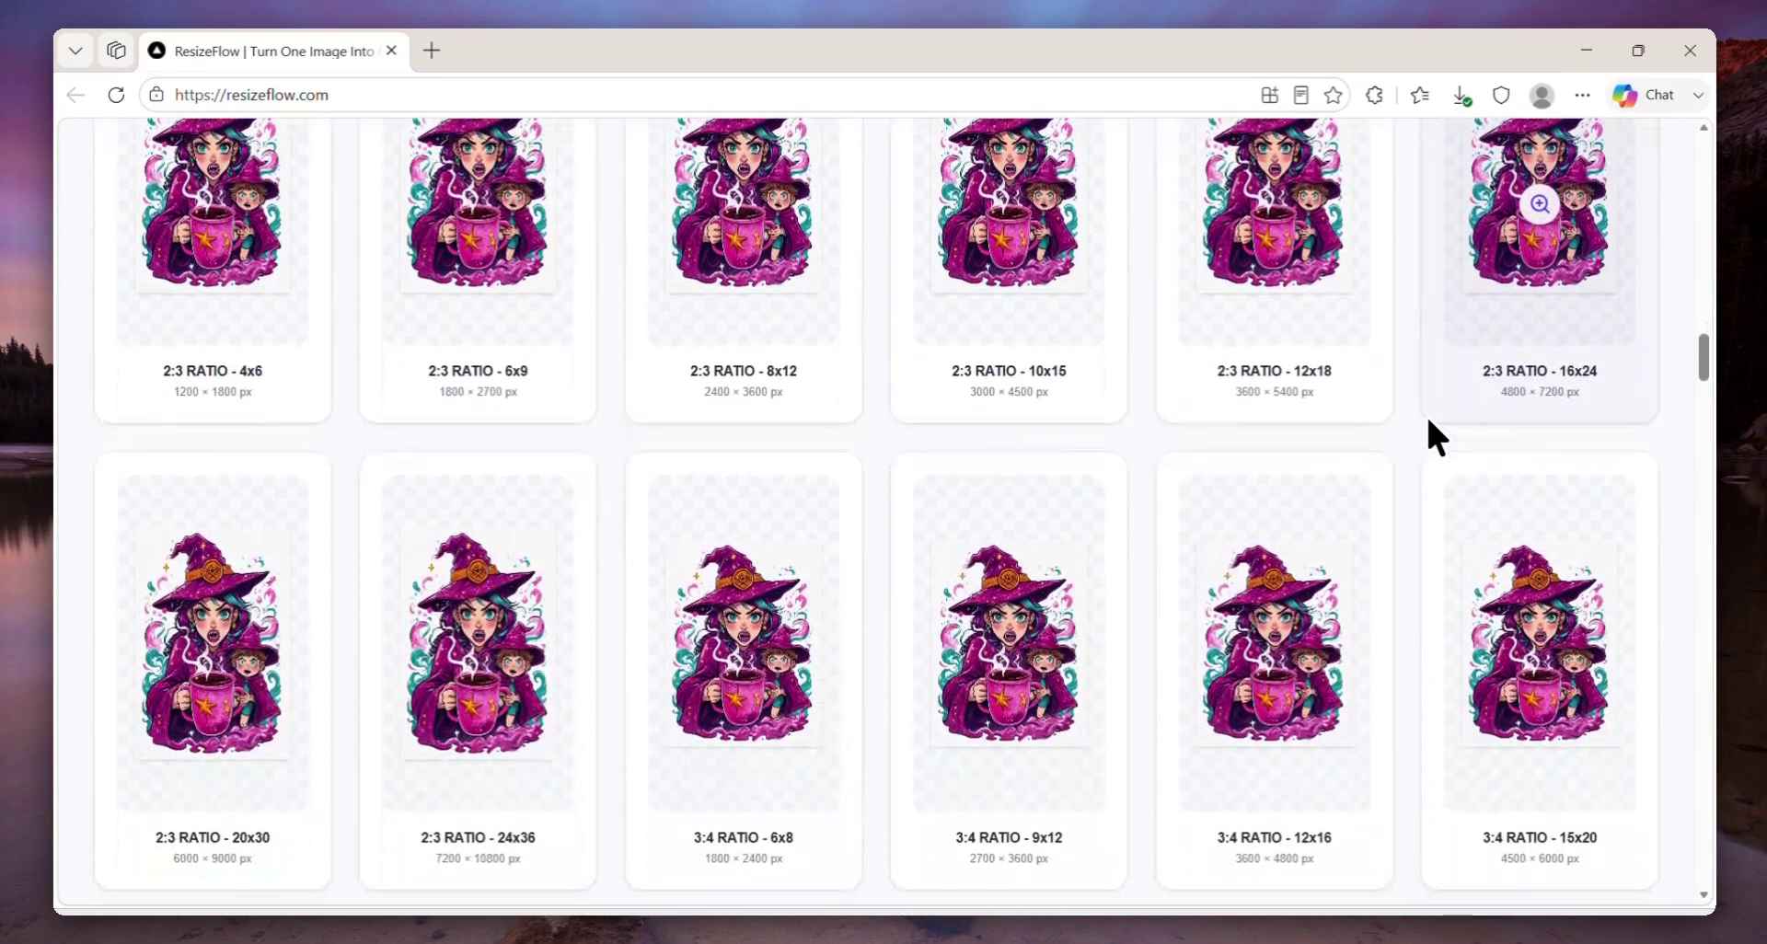
{"action": "left_click", "coordinate": [460, 673]}
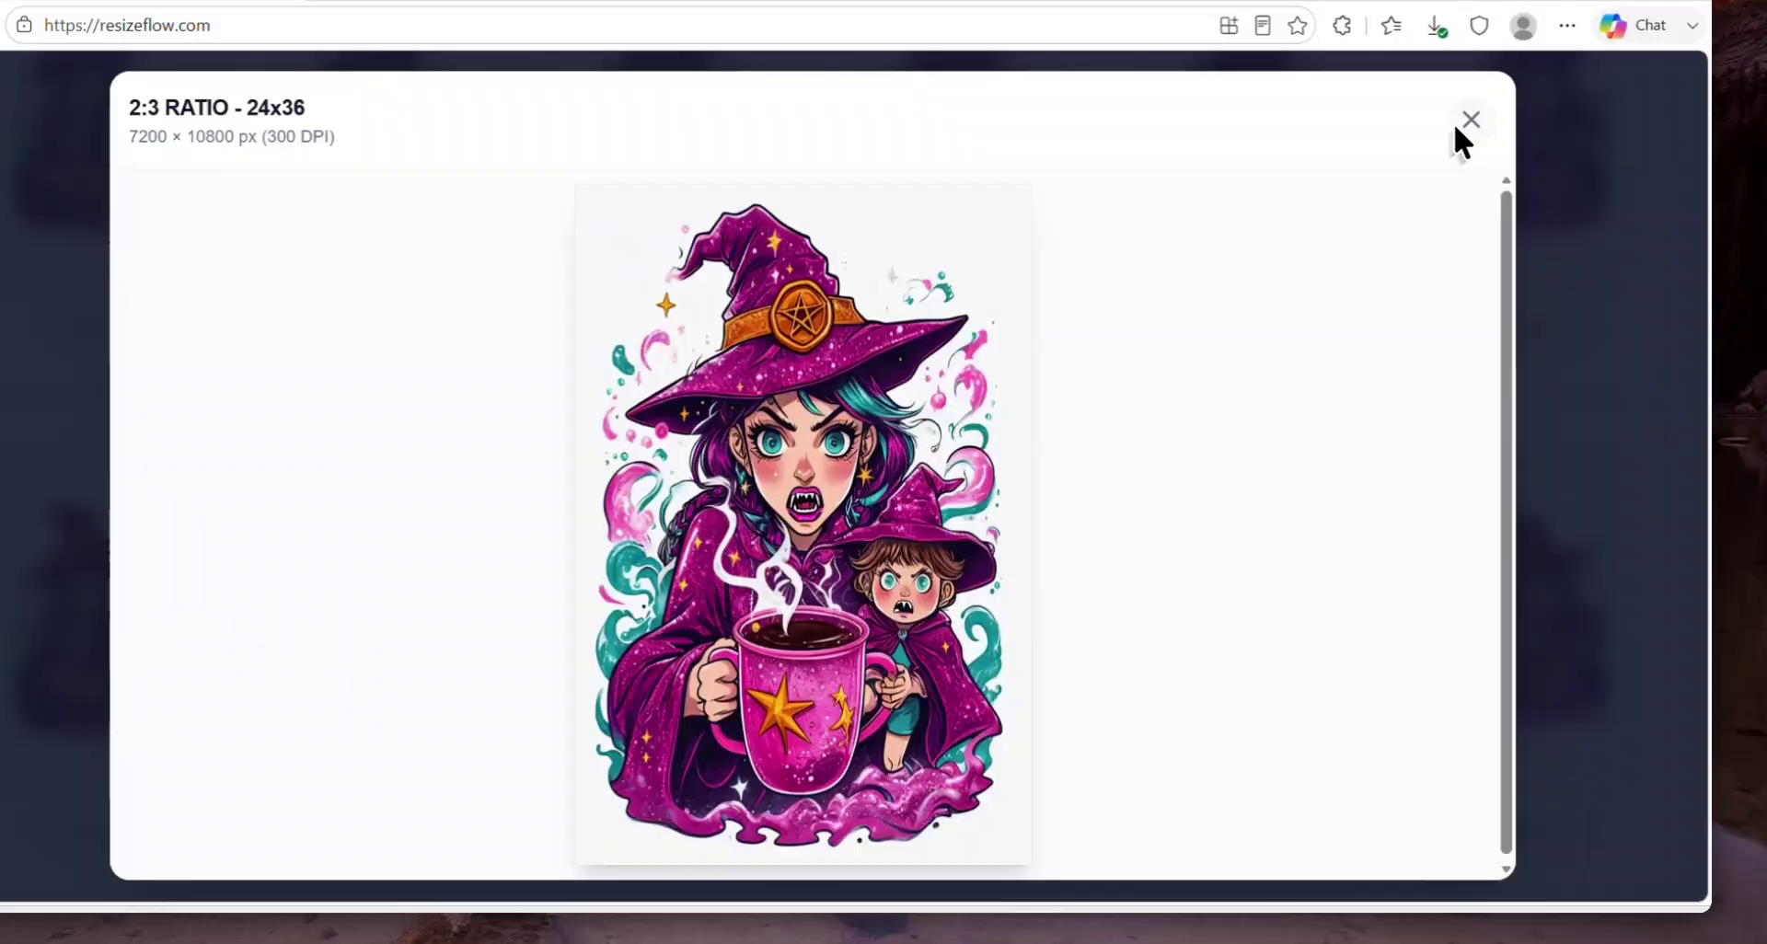
{"action": "left_click", "coordinate": [1493, 181]}
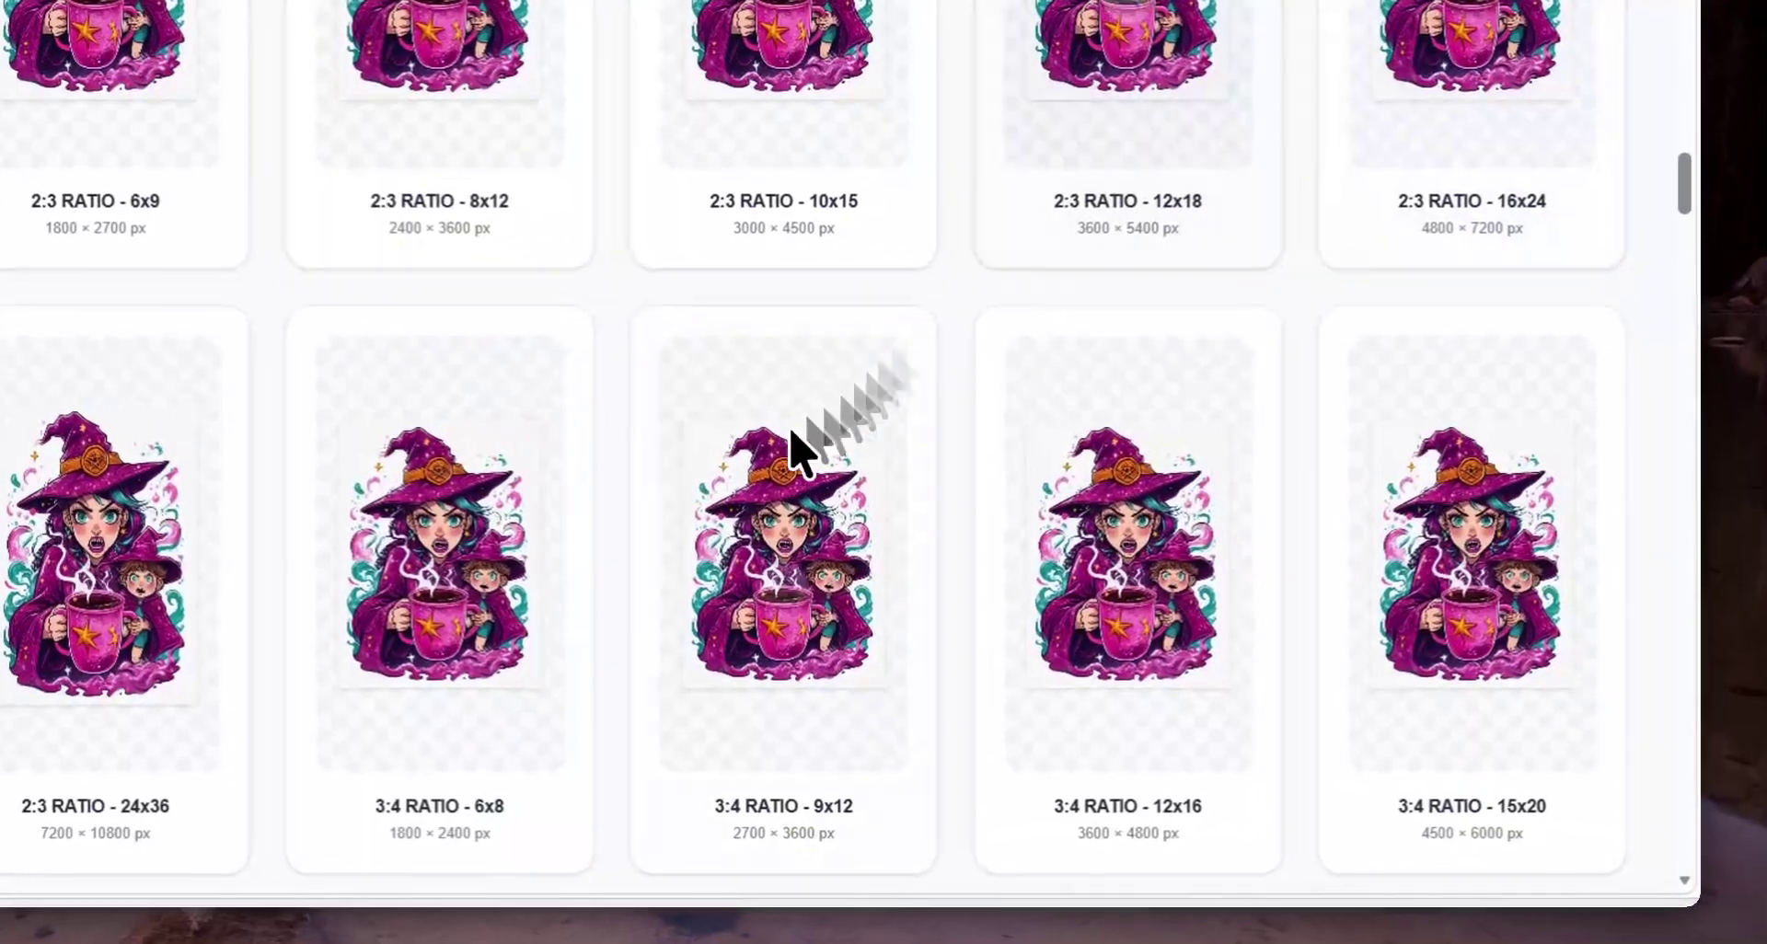
Inspect the enlarged previews of the 3:4 ratio 18x24 and 4:5 ratio 24x30 outputs
{"action": "scroll", "coordinate": [924, 617], "scroll_direction": "down", "scroll_amount": 5}
{"action": "scroll", "coordinate": [923, 607], "scroll_direction": "down", "scroll_amount": 1}
{"action": "left_click", "coordinate": [64, 589]}
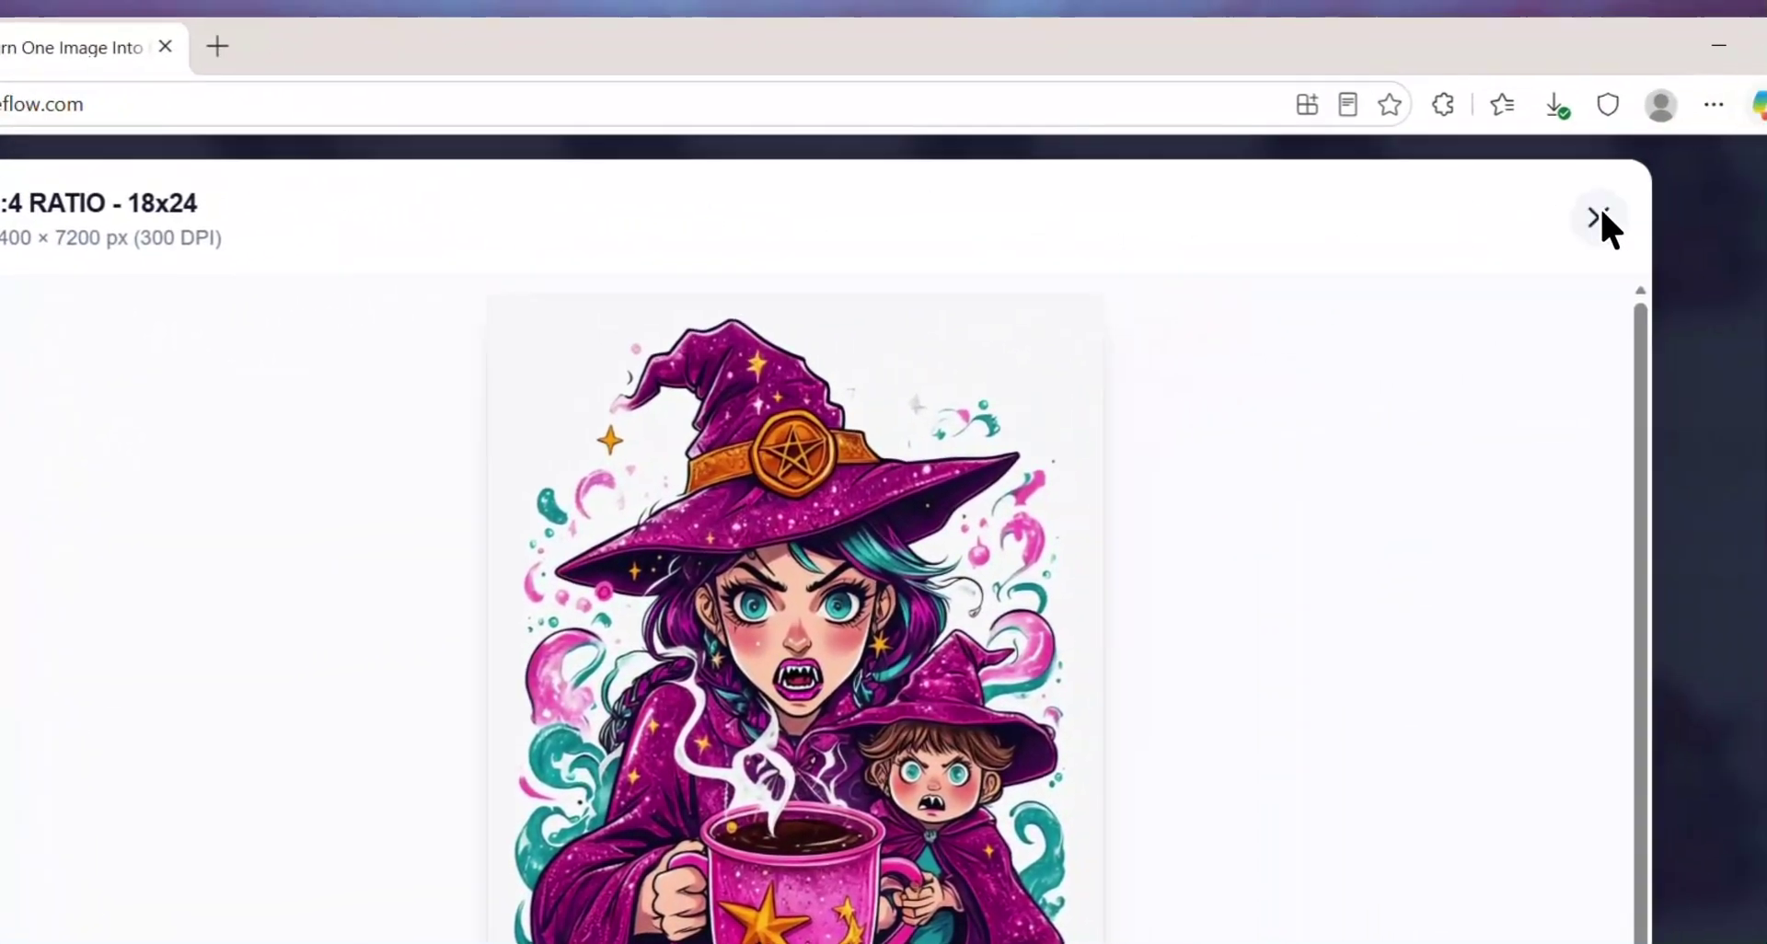
{"action": "left_click", "coordinate": [1602, 218]}
{"action": "left_click", "coordinate": [1515, 690]}
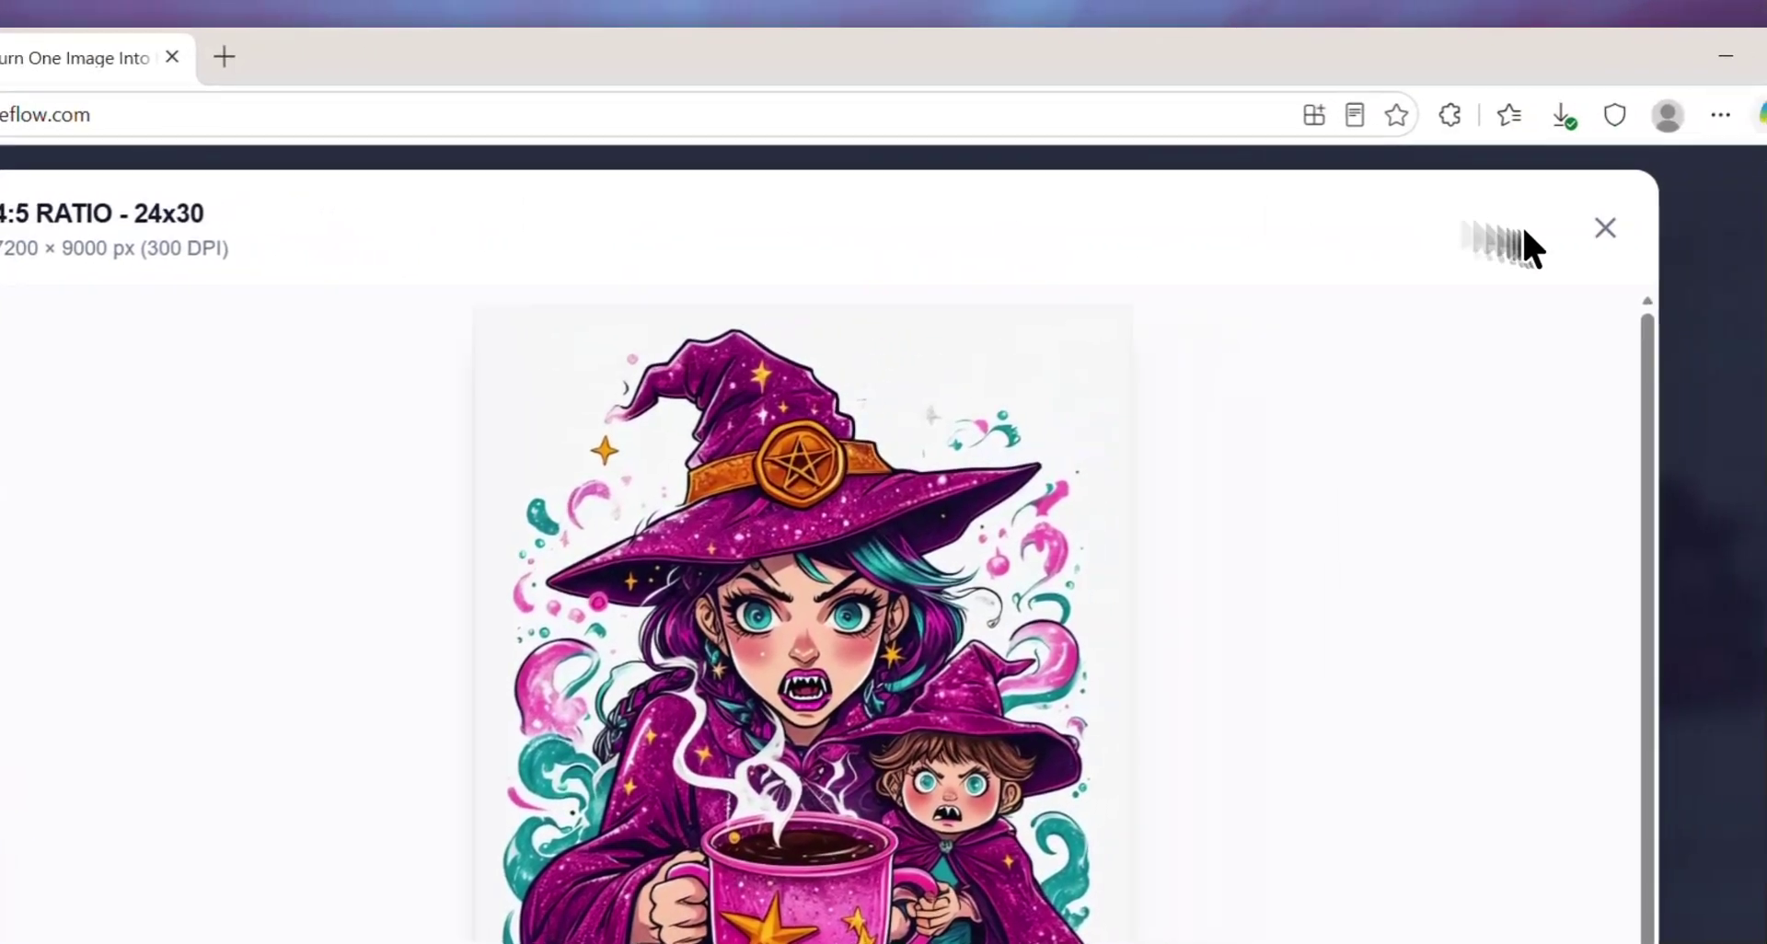
{"action": "left_click", "coordinate": [1605, 225]}
Inspect the enlarged previews of the 5:7 ratio 10x14, Square 24x24 and Panorama 2x1 outputs
{"action": "scroll", "coordinate": [1270, 564], "scroll_direction": "down", "scroll_amount": 4}
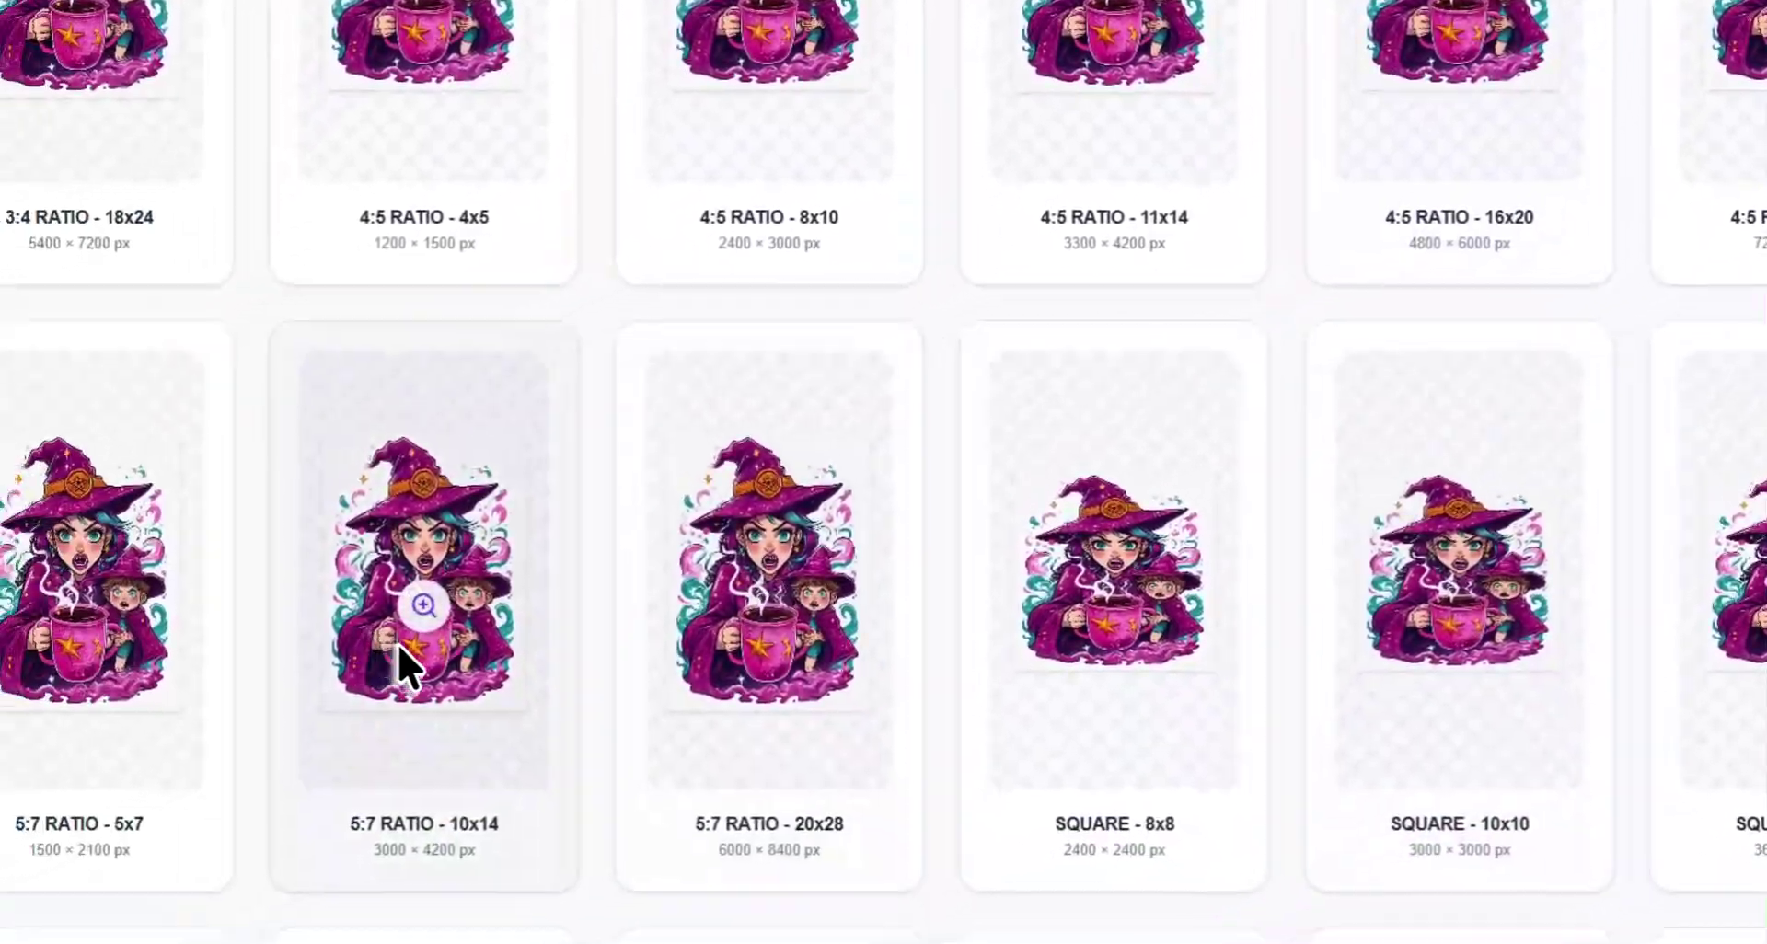
{"action": "left_click", "coordinate": [397, 644]}
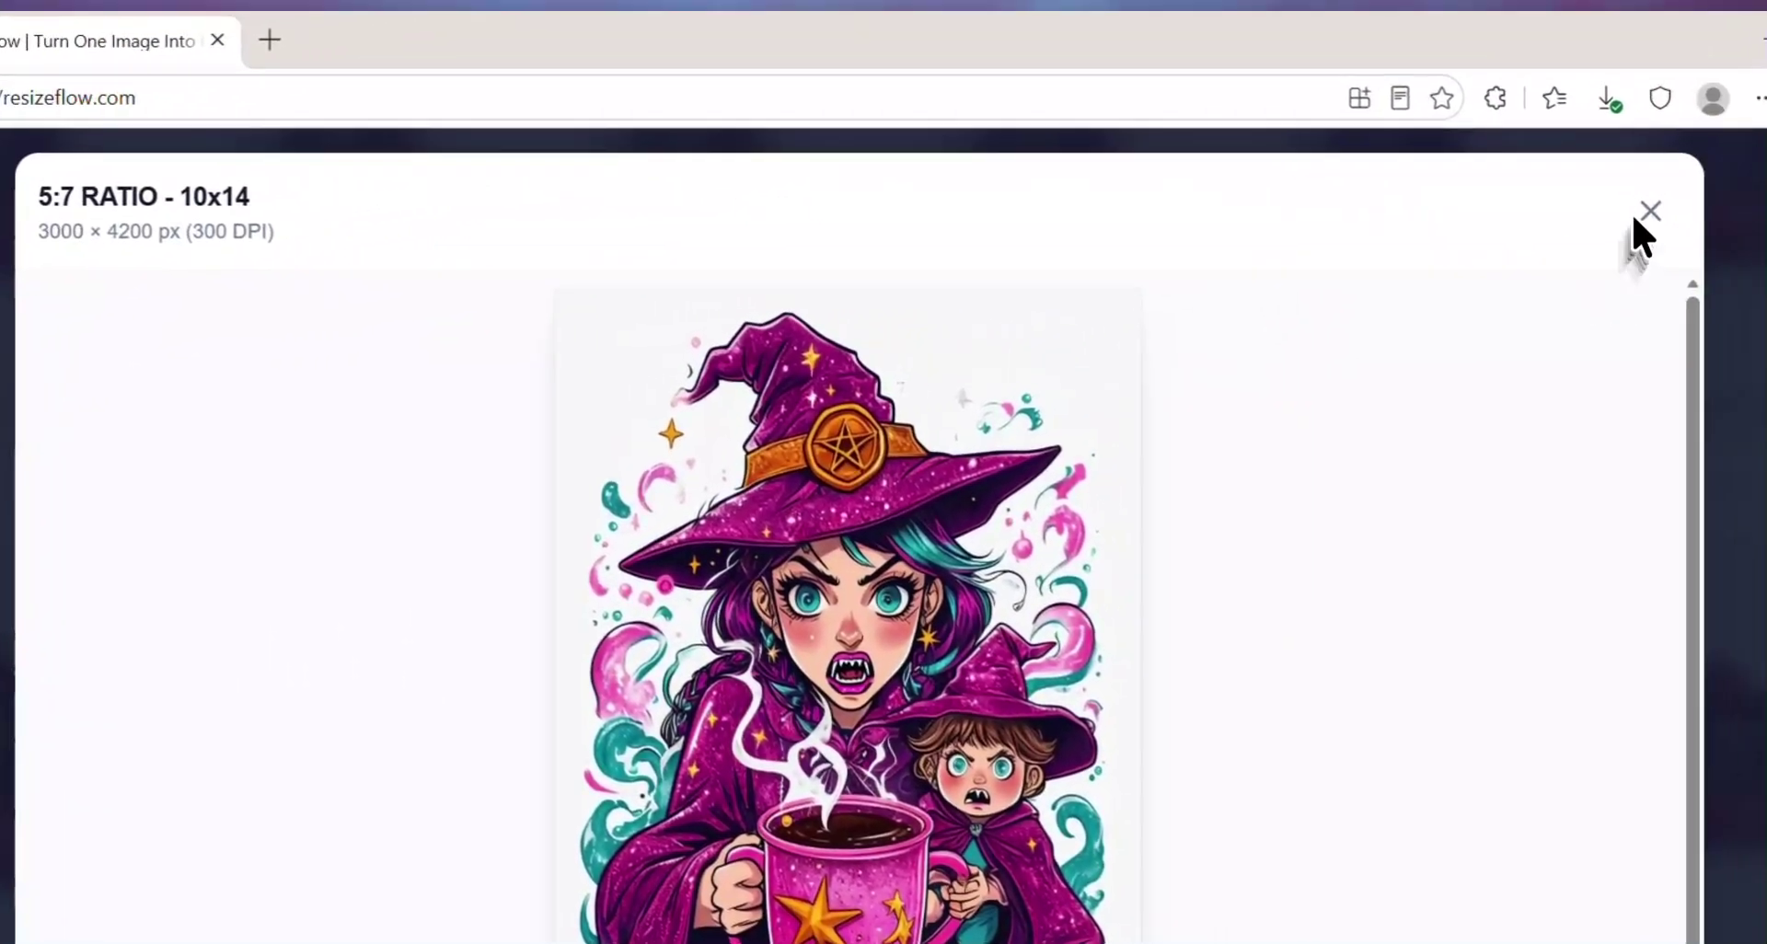
{"action": "left_click", "coordinate": [1635, 217]}
{"action": "scroll", "coordinate": [1049, 538], "scroll_direction": "down", "scroll_amount": 5}
{"action": "left_click", "coordinate": [620, 513]}
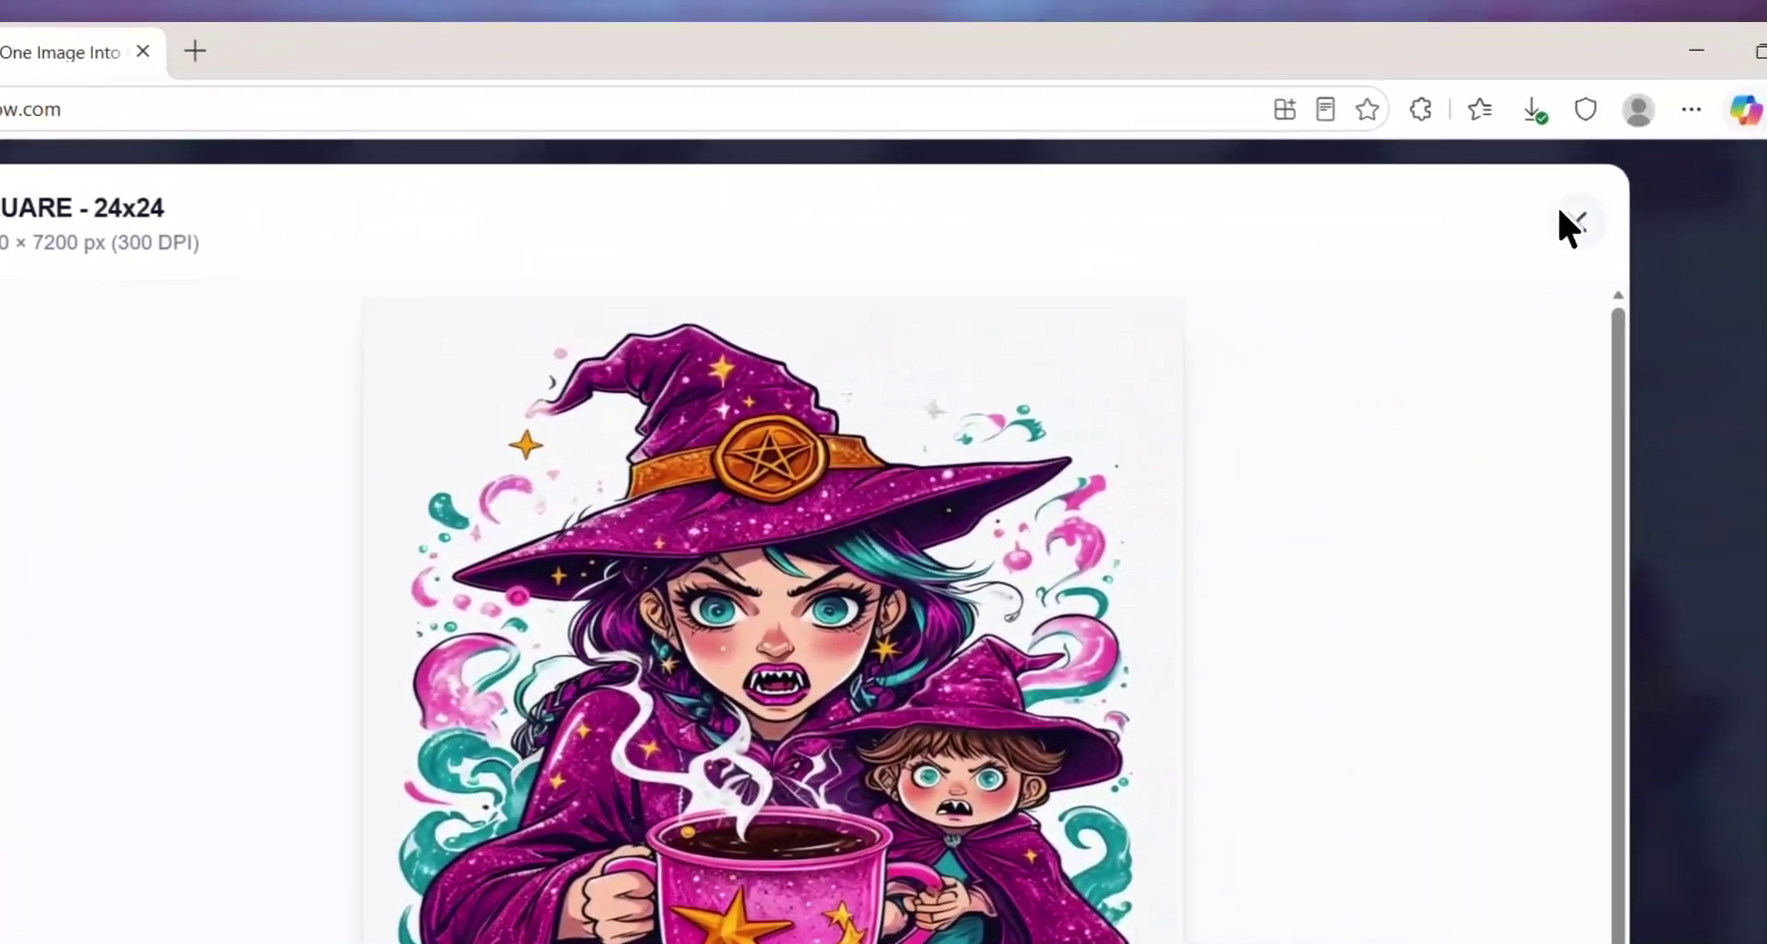
{"action": "left_click", "coordinate": [1561, 225]}
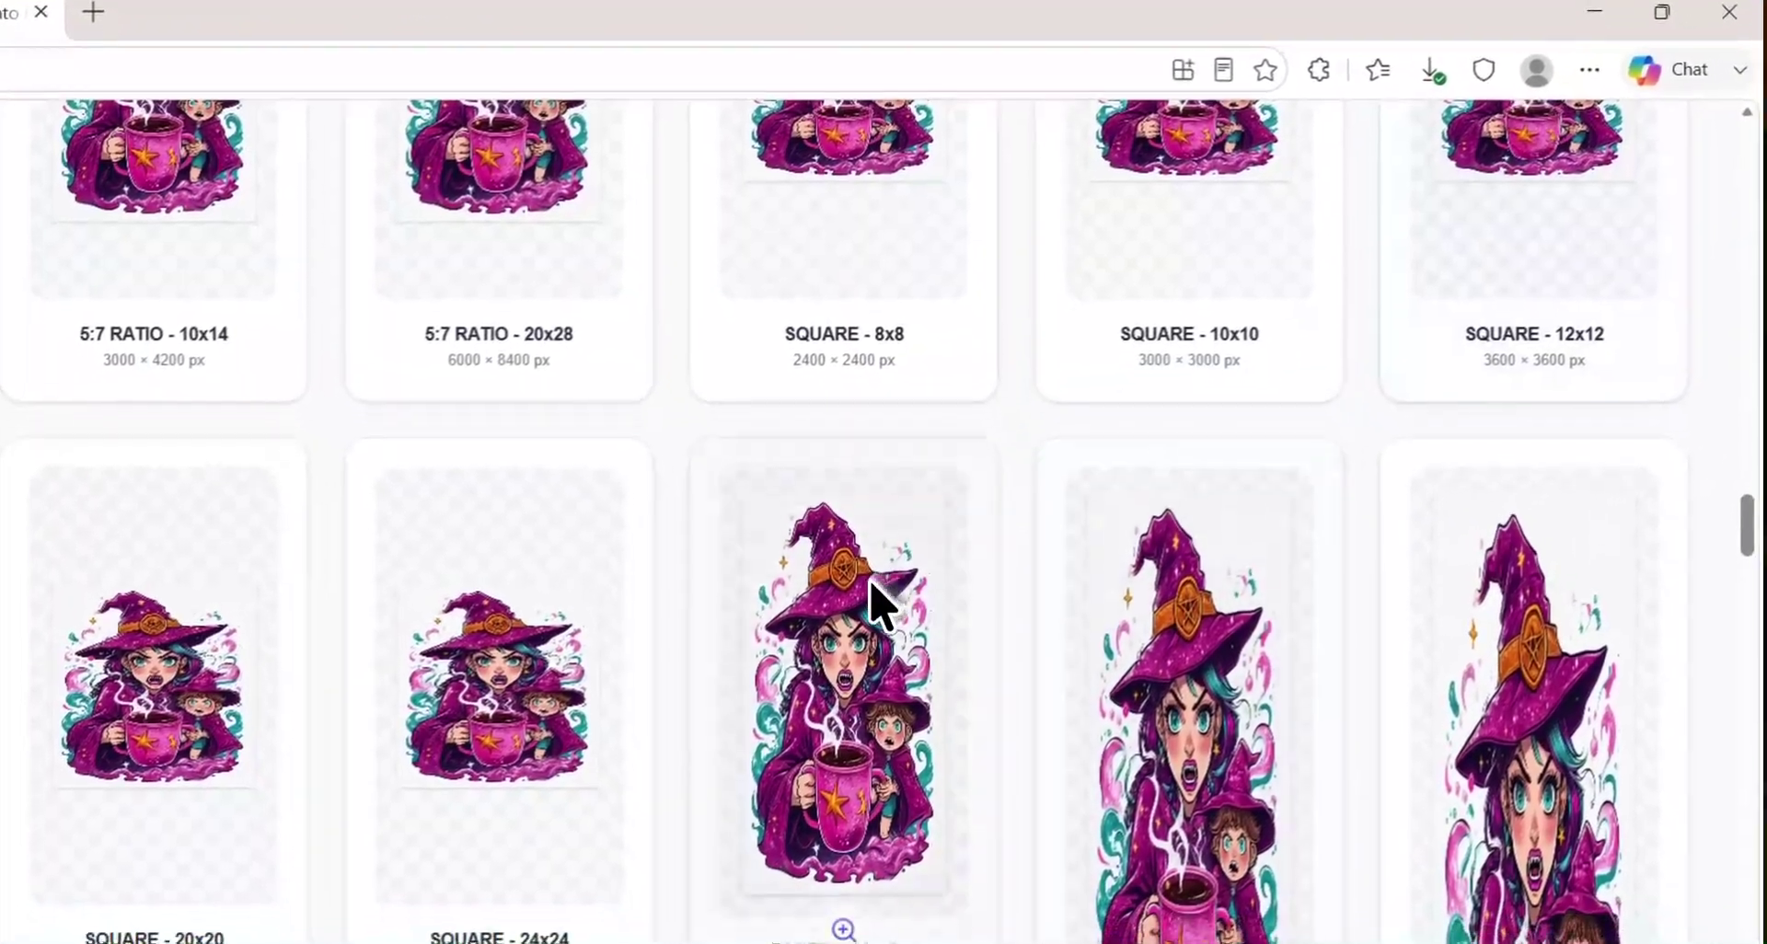
{"action": "left_click", "coordinate": [840, 729]}
{"action": "left_click", "coordinate": [1523, 59]}
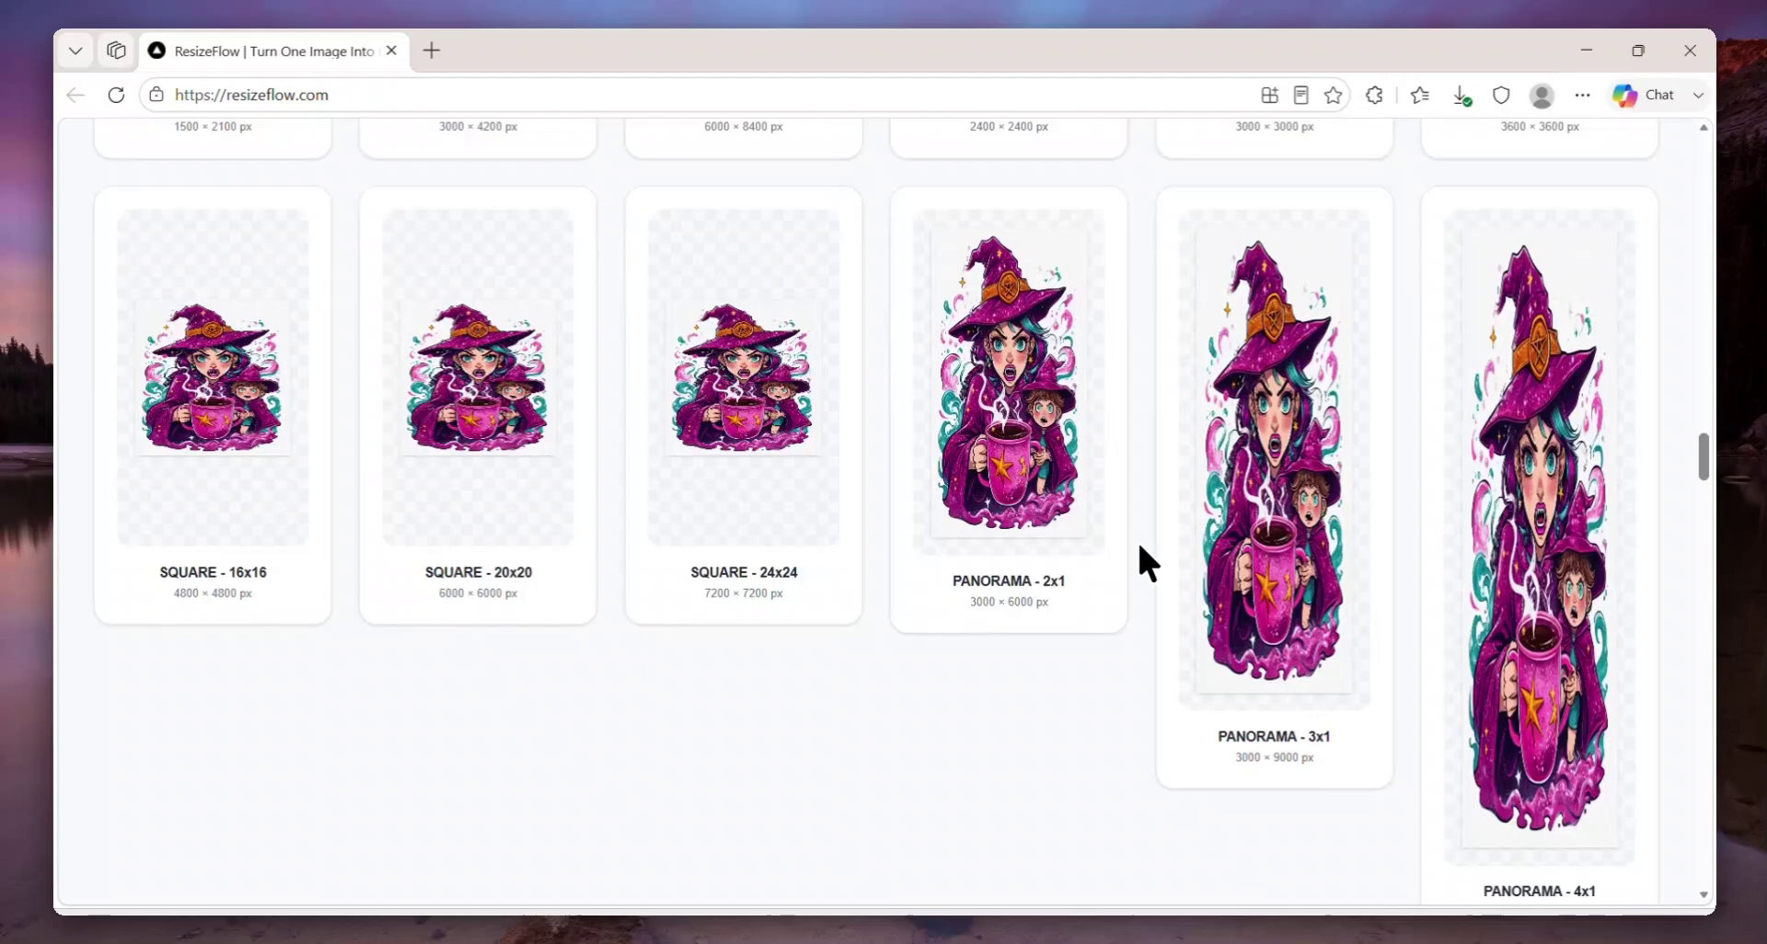
Start the download of the printable pack containing all the resized images
{"action": "scroll", "coordinate": [1136, 543], "scroll_direction": "down", "scroll_amount": 7}
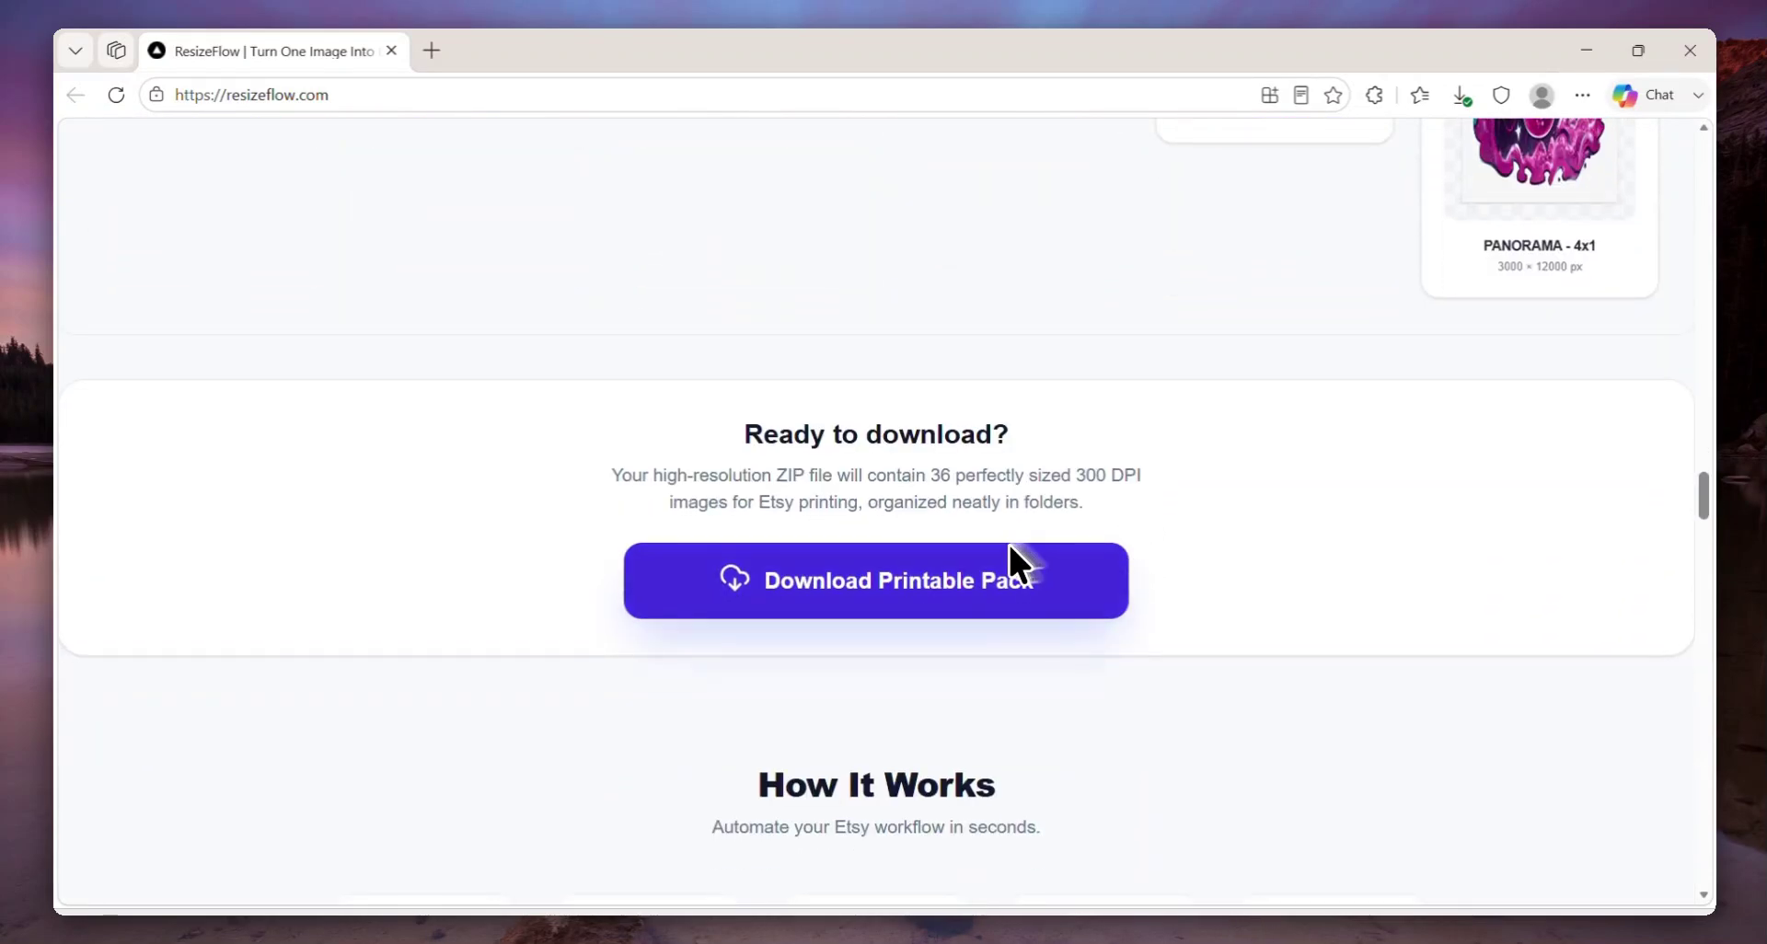
{"action": "left_click", "coordinate": [986, 589]}
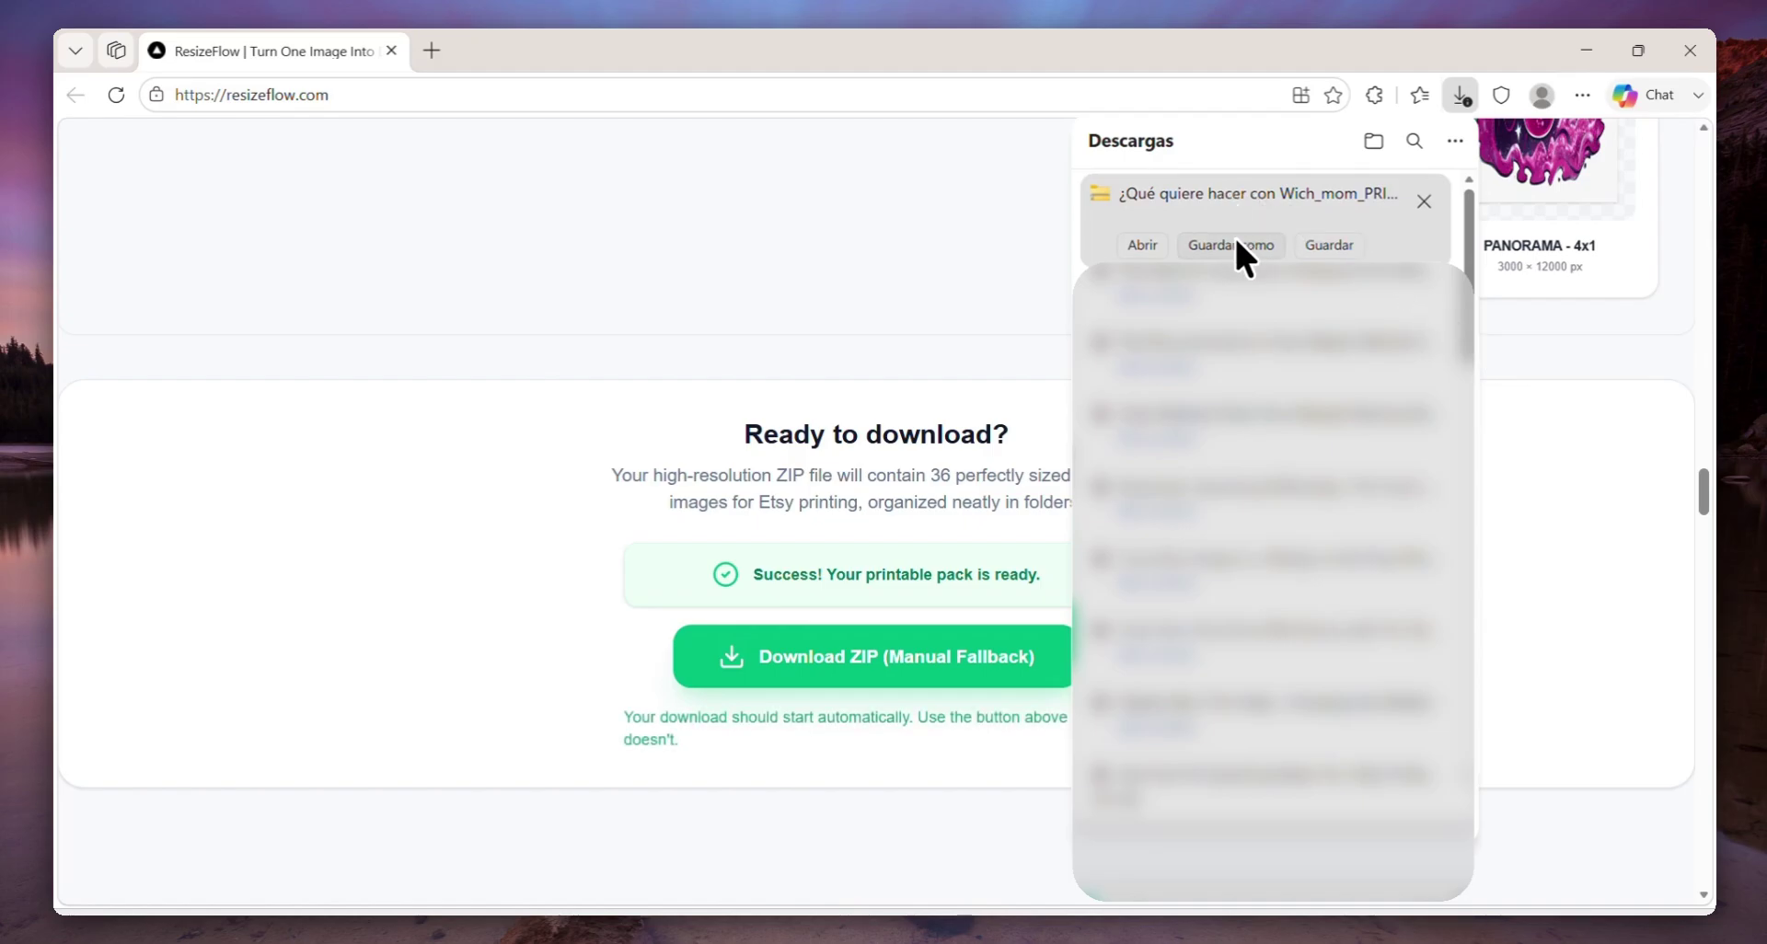
Save the pack as Wich_mom_PRINTABLE_PACK in the ResizeFlow Shorts folder and extract the ZIP there
{"action": "left_click", "coordinate": [1236, 241]}
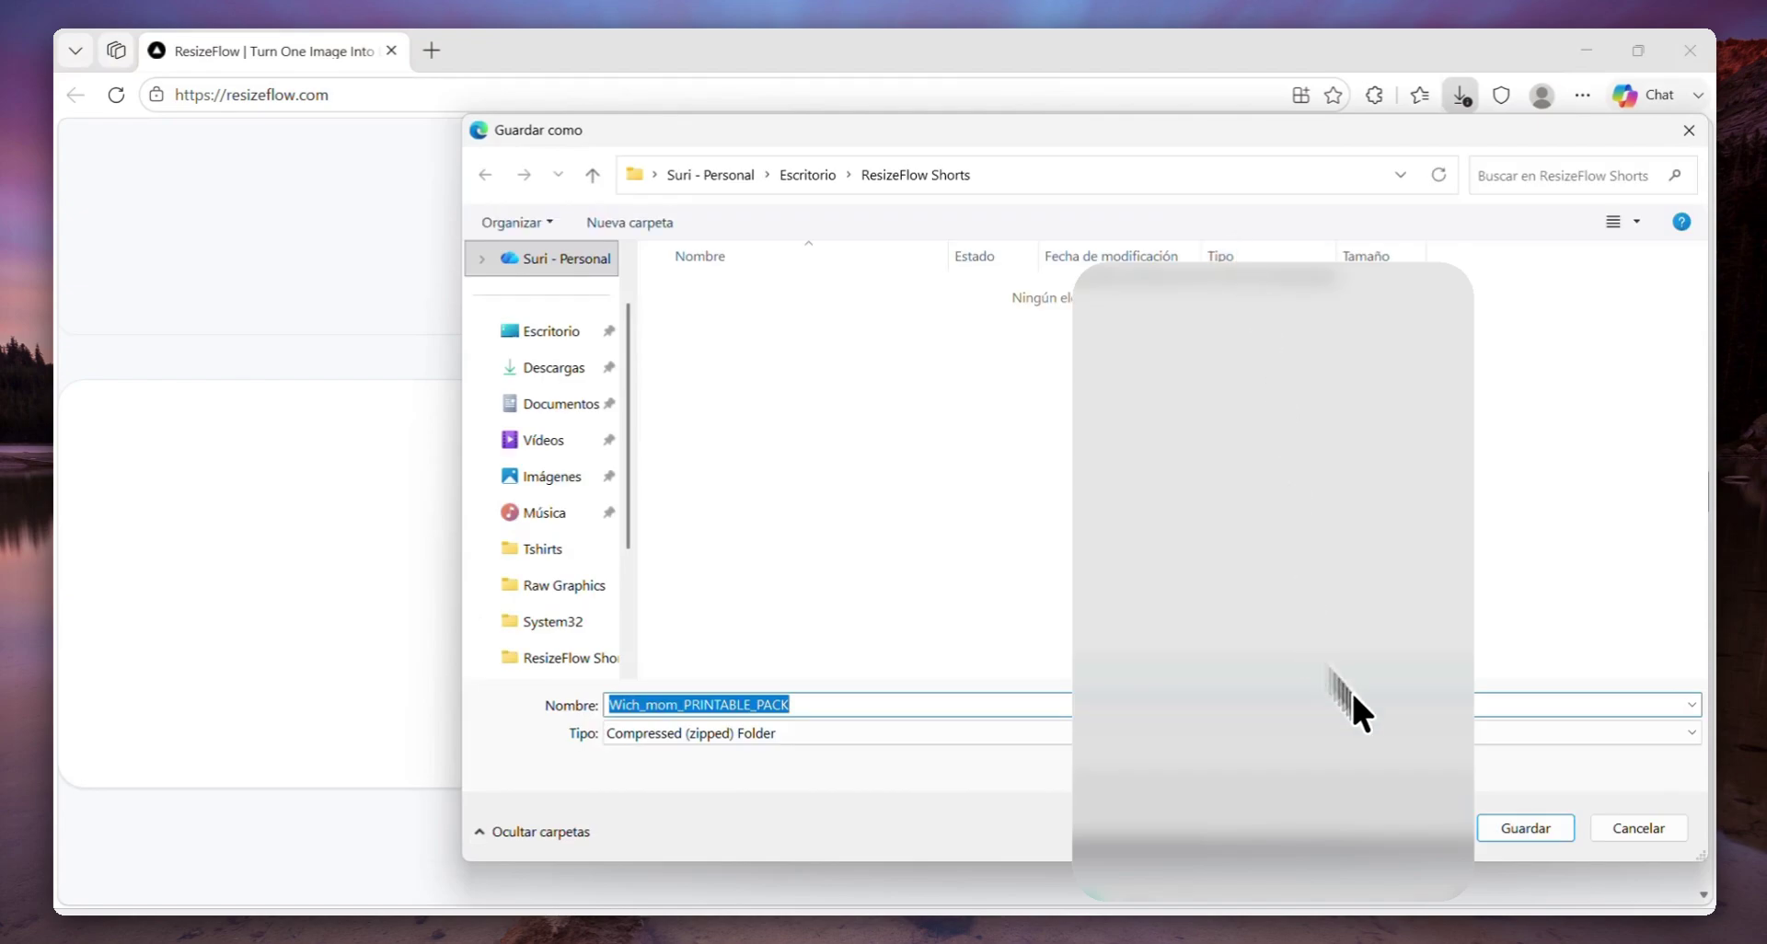
{"action": "left_click", "coordinate": [1522, 827]}
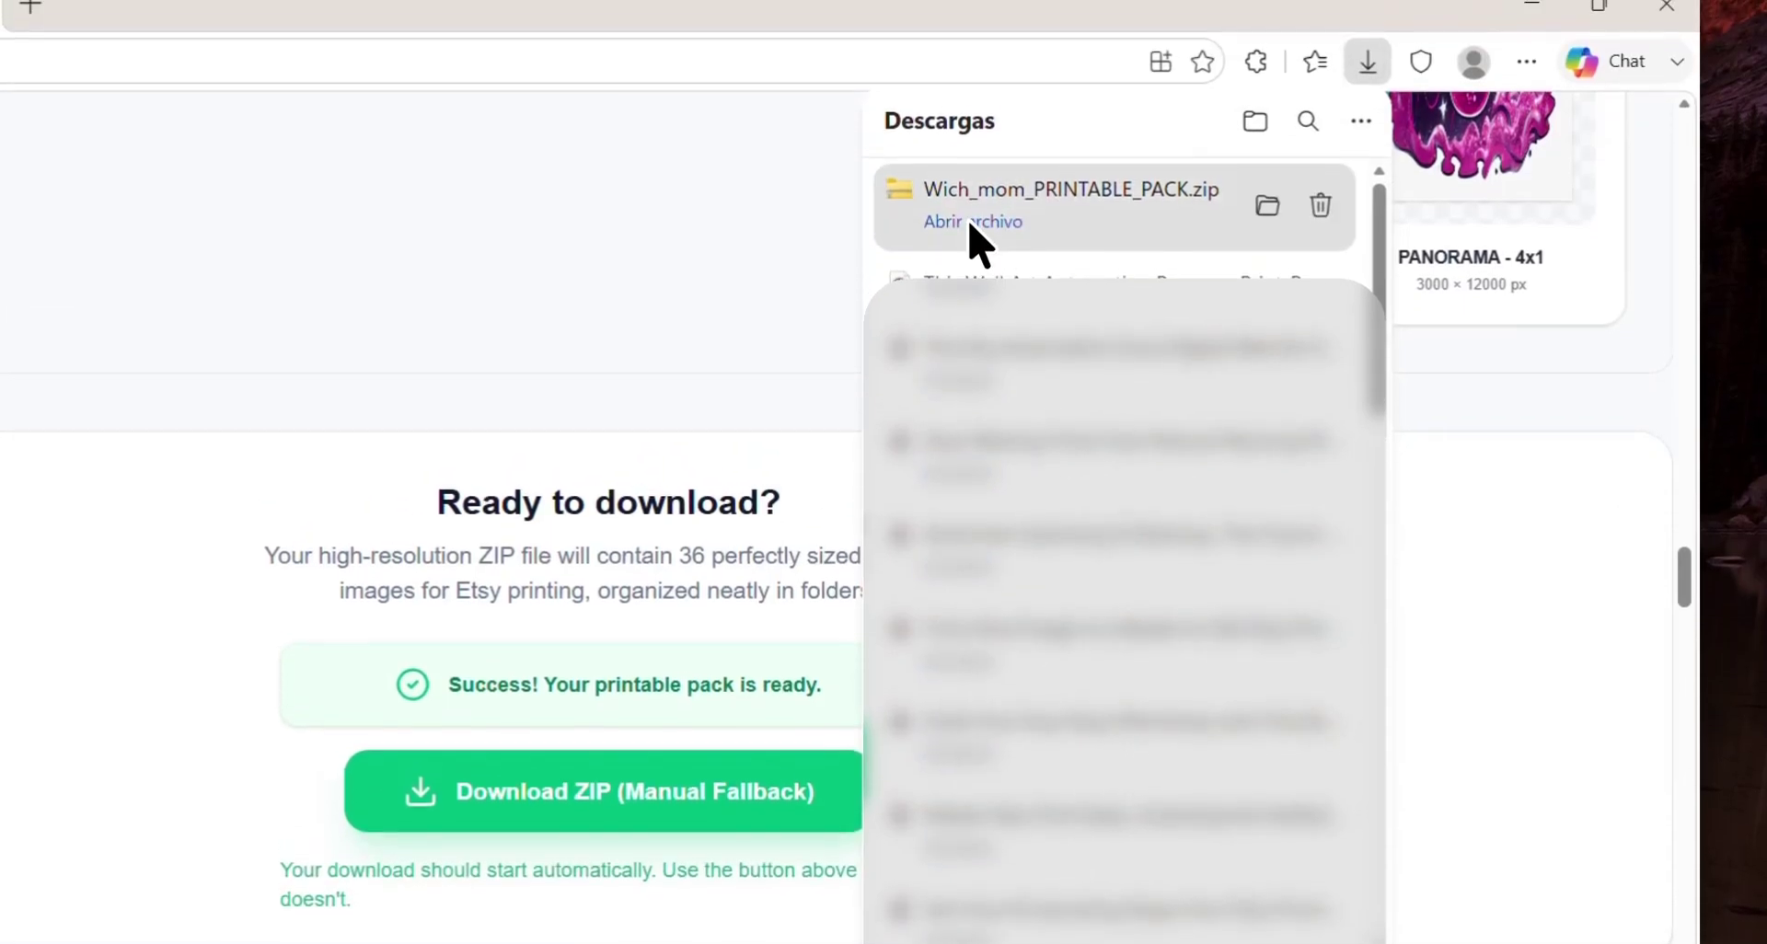
{"action": "left_click", "coordinate": [968, 164]}
{"action": "left_click", "coordinate": [942, 599]}
{"action": "left_click", "coordinate": [939, 678]}
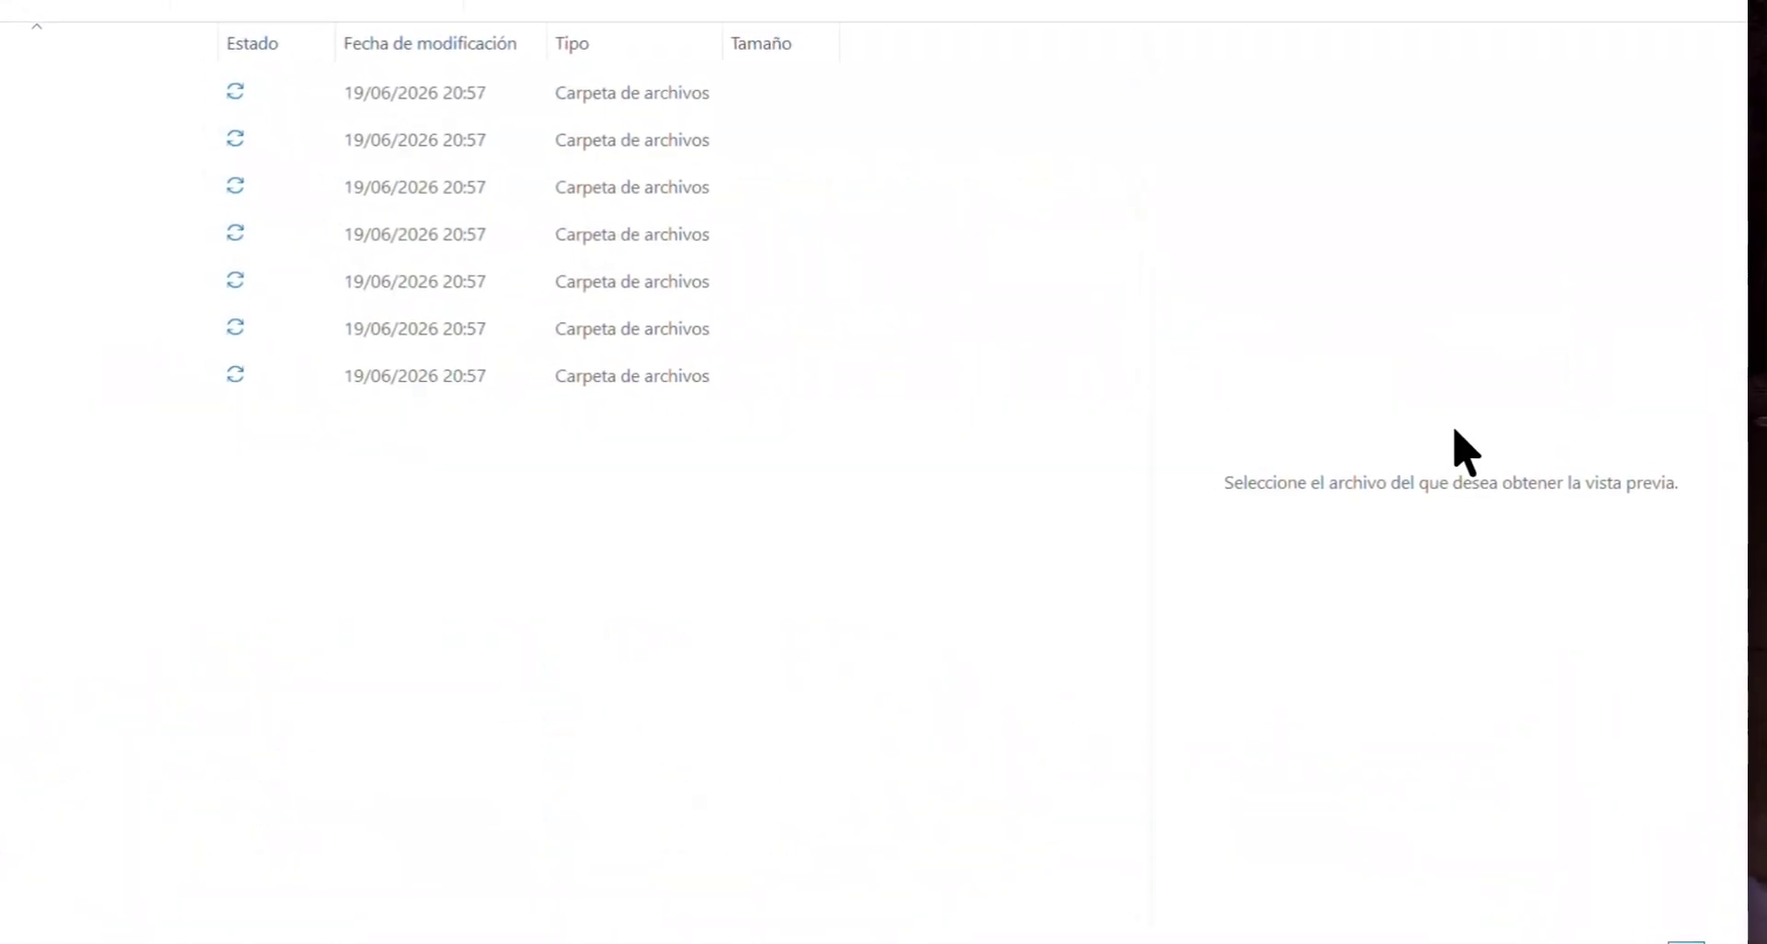
Inspect the resized images in the extracted pack's 2X3_RATIO and 3X4_RATIO folders
{"action": "left_click", "coordinate": [382, 269]}
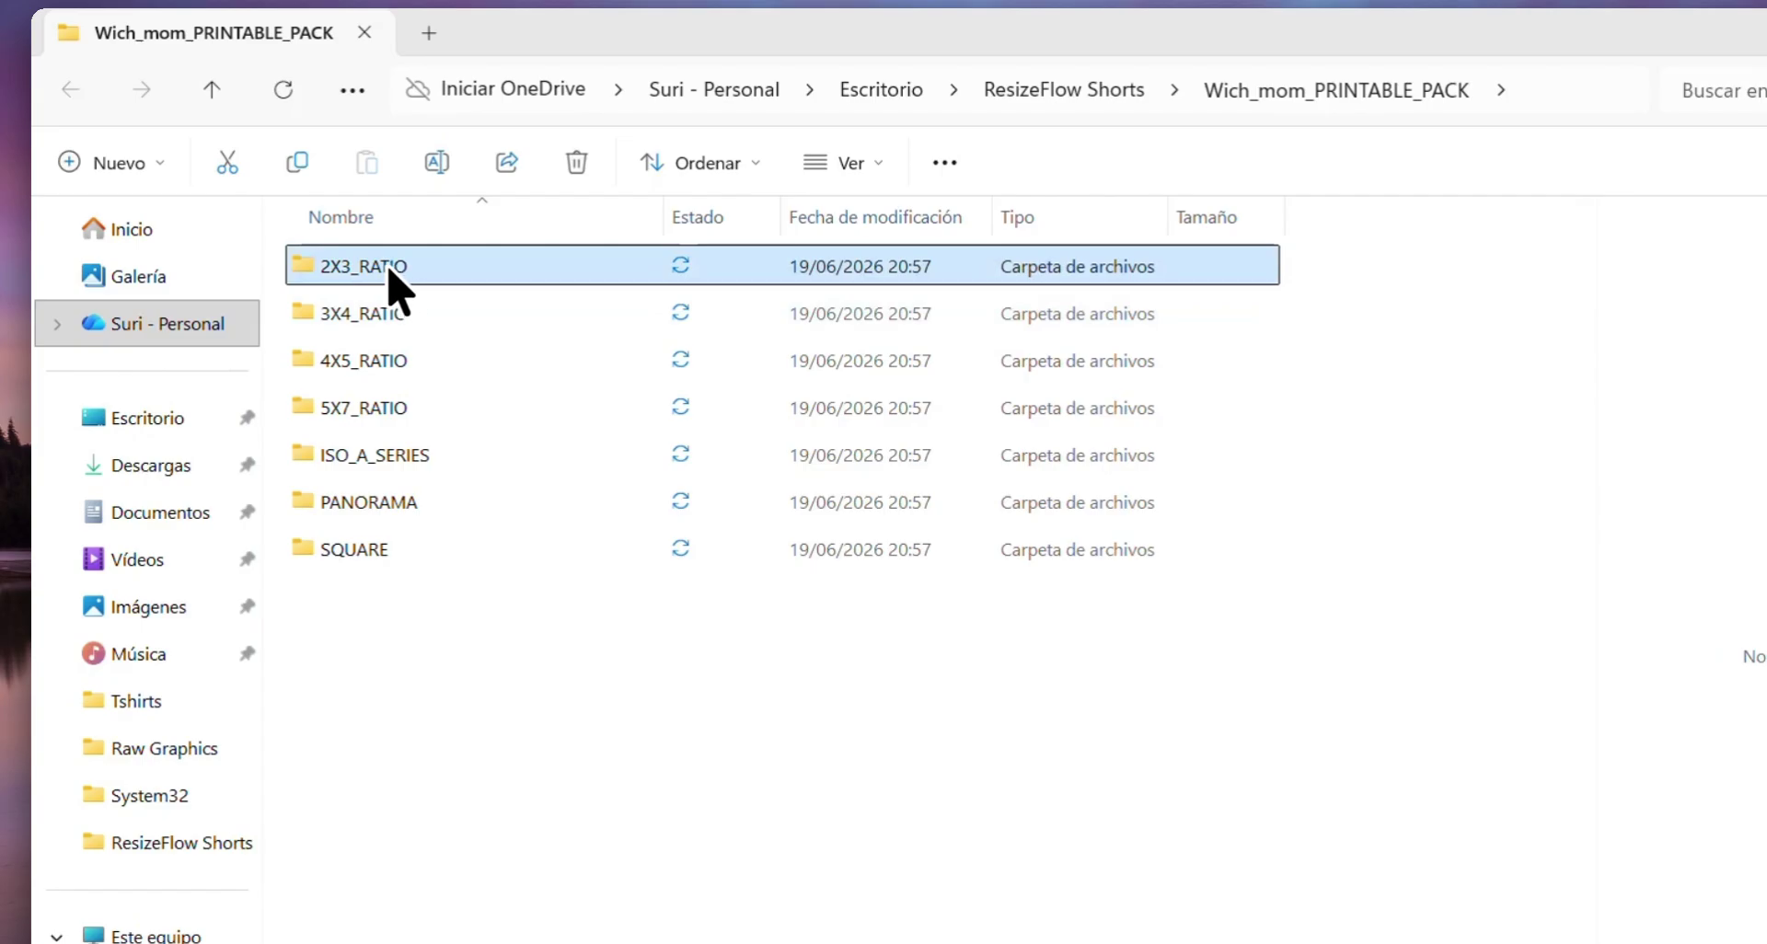
{"action": "double_click", "coordinate": [387, 274]}
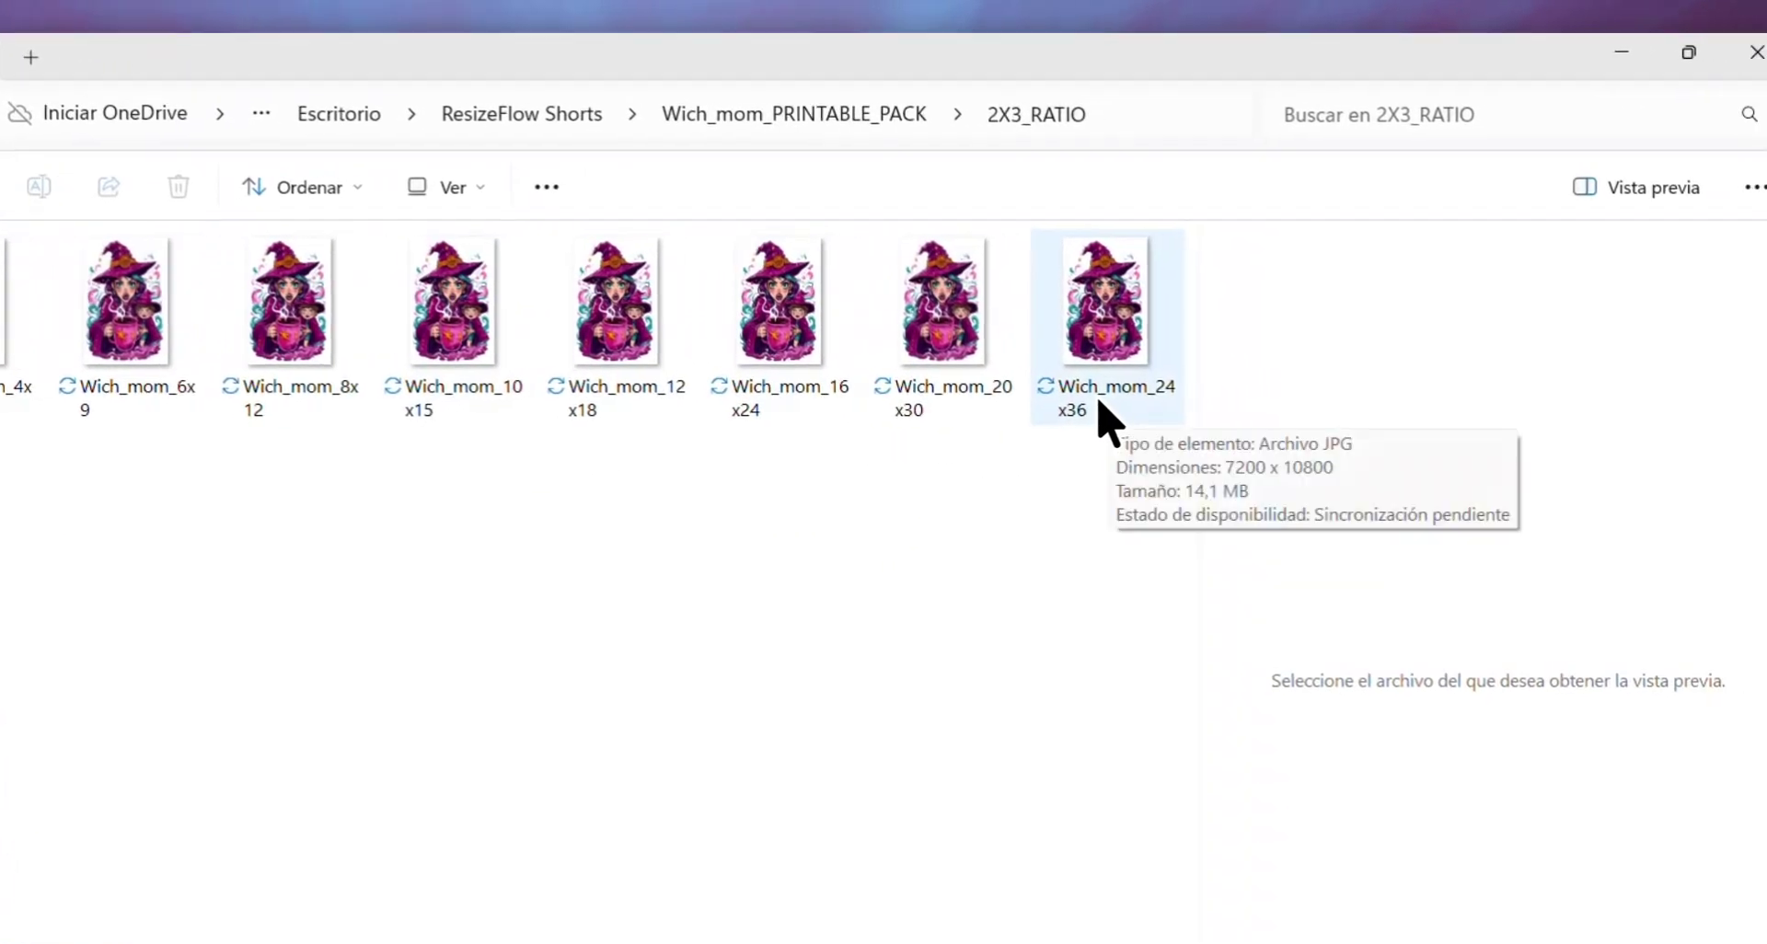
{"action": "left_click", "coordinate": [15, 104]}
{"action": "left_click", "coordinate": [137, 330]}
{"action": "double_click", "coordinate": [313, 354]}
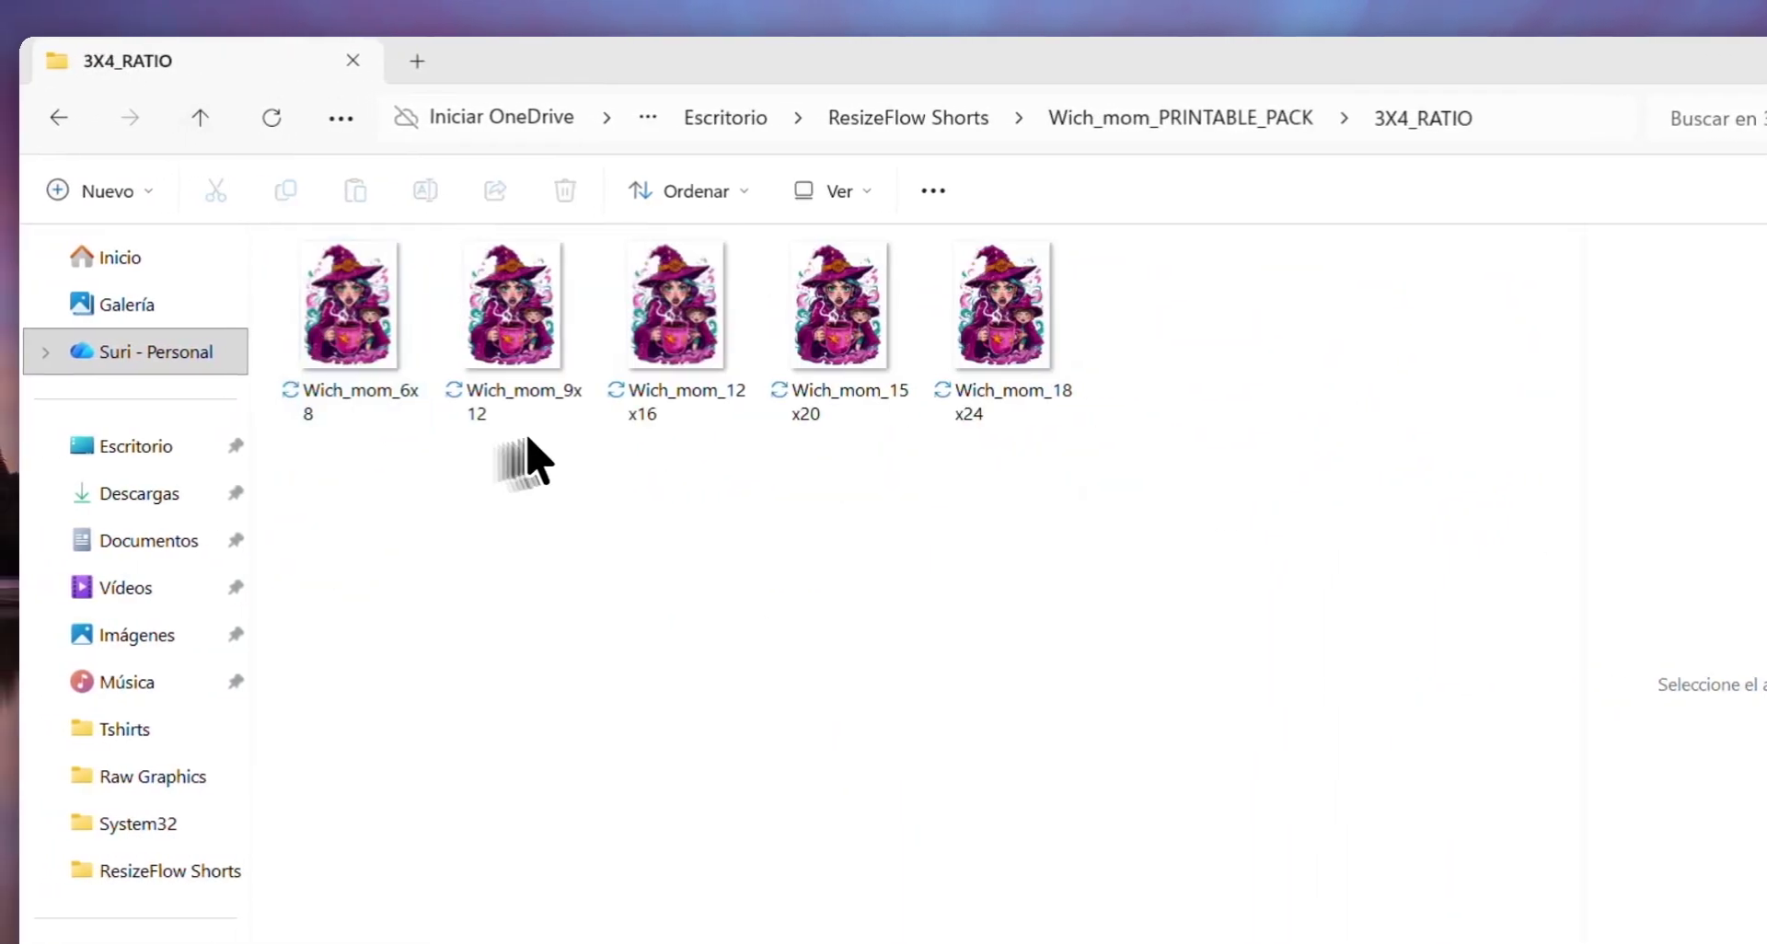
Review the contents of the 4X5_RATIO and 5X7_RATIO folders in the extracted pack
{"action": "left_click", "coordinate": [35, 117]}
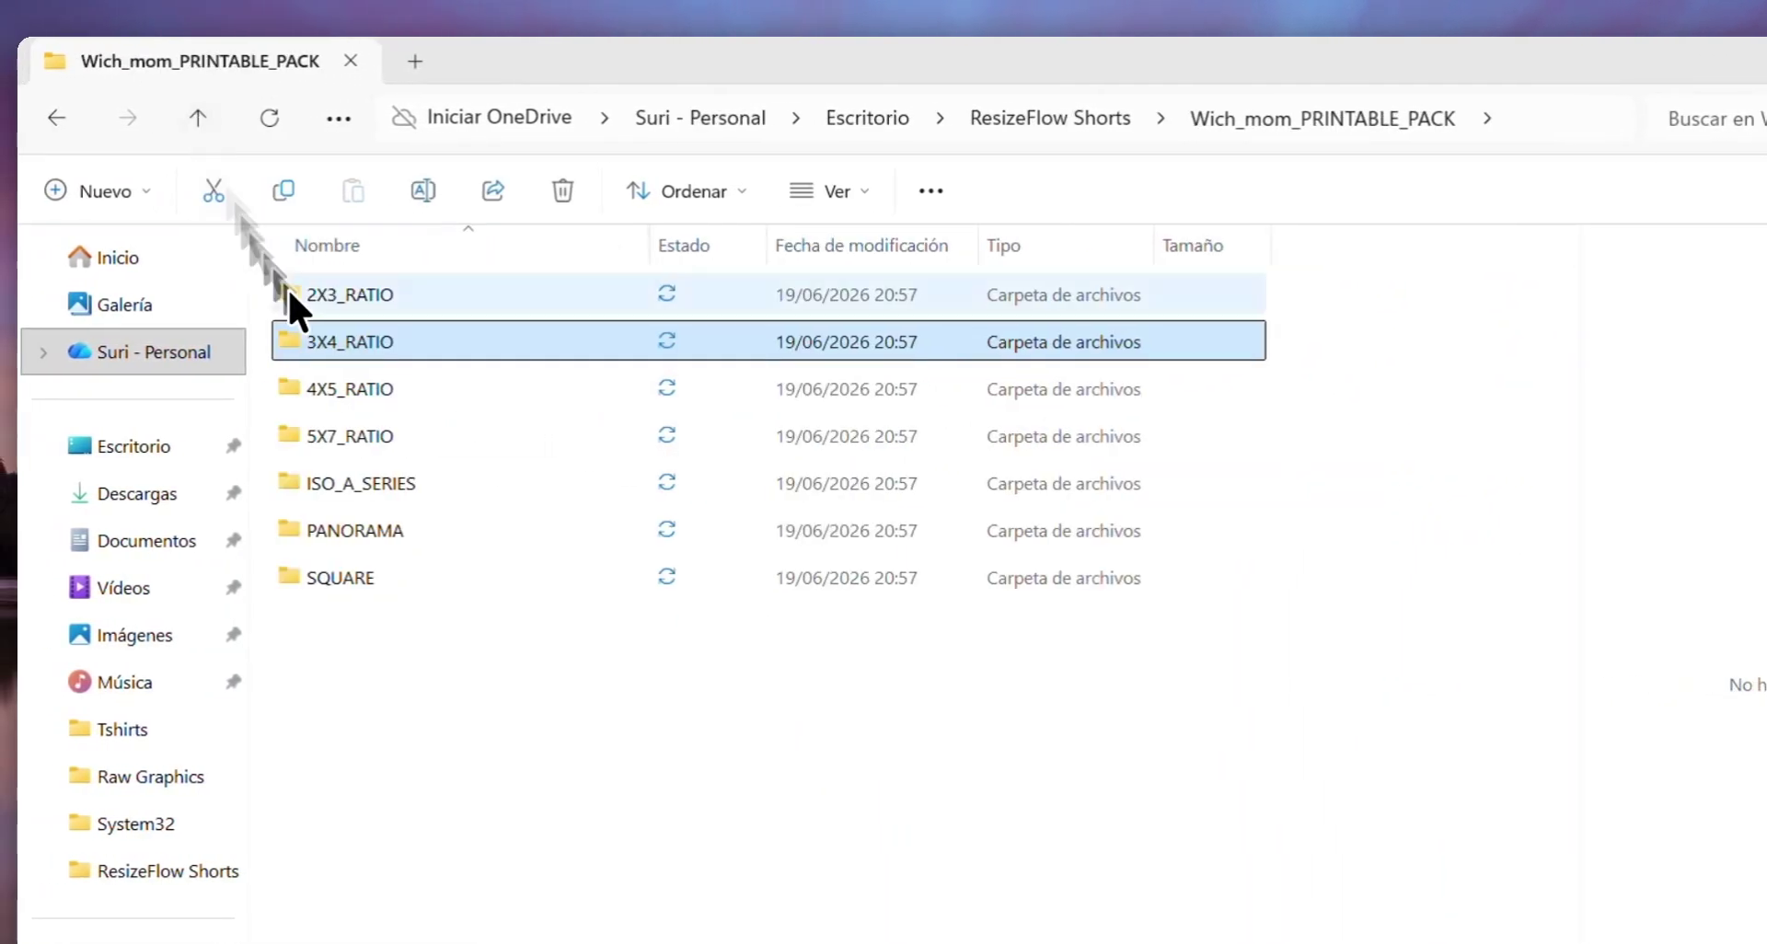
{"action": "double_click", "coordinate": [336, 387]}
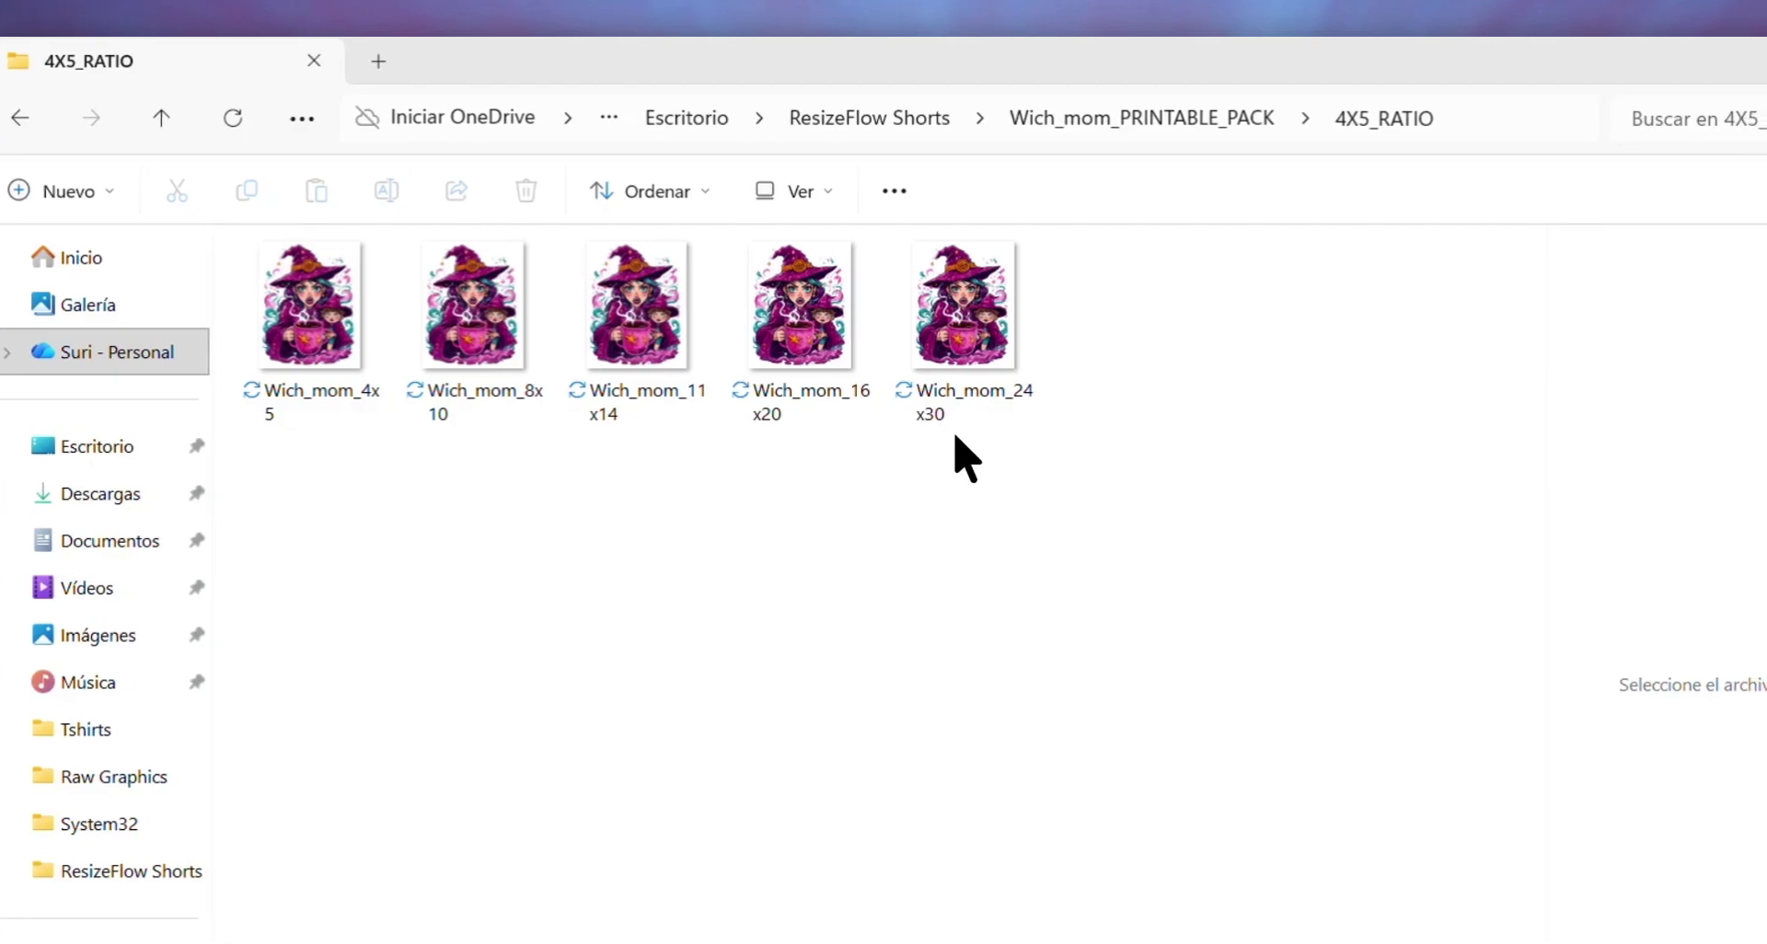
{"action": "left_click", "coordinate": [201, 117]}
{"action": "double_click", "coordinate": [349, 435]}
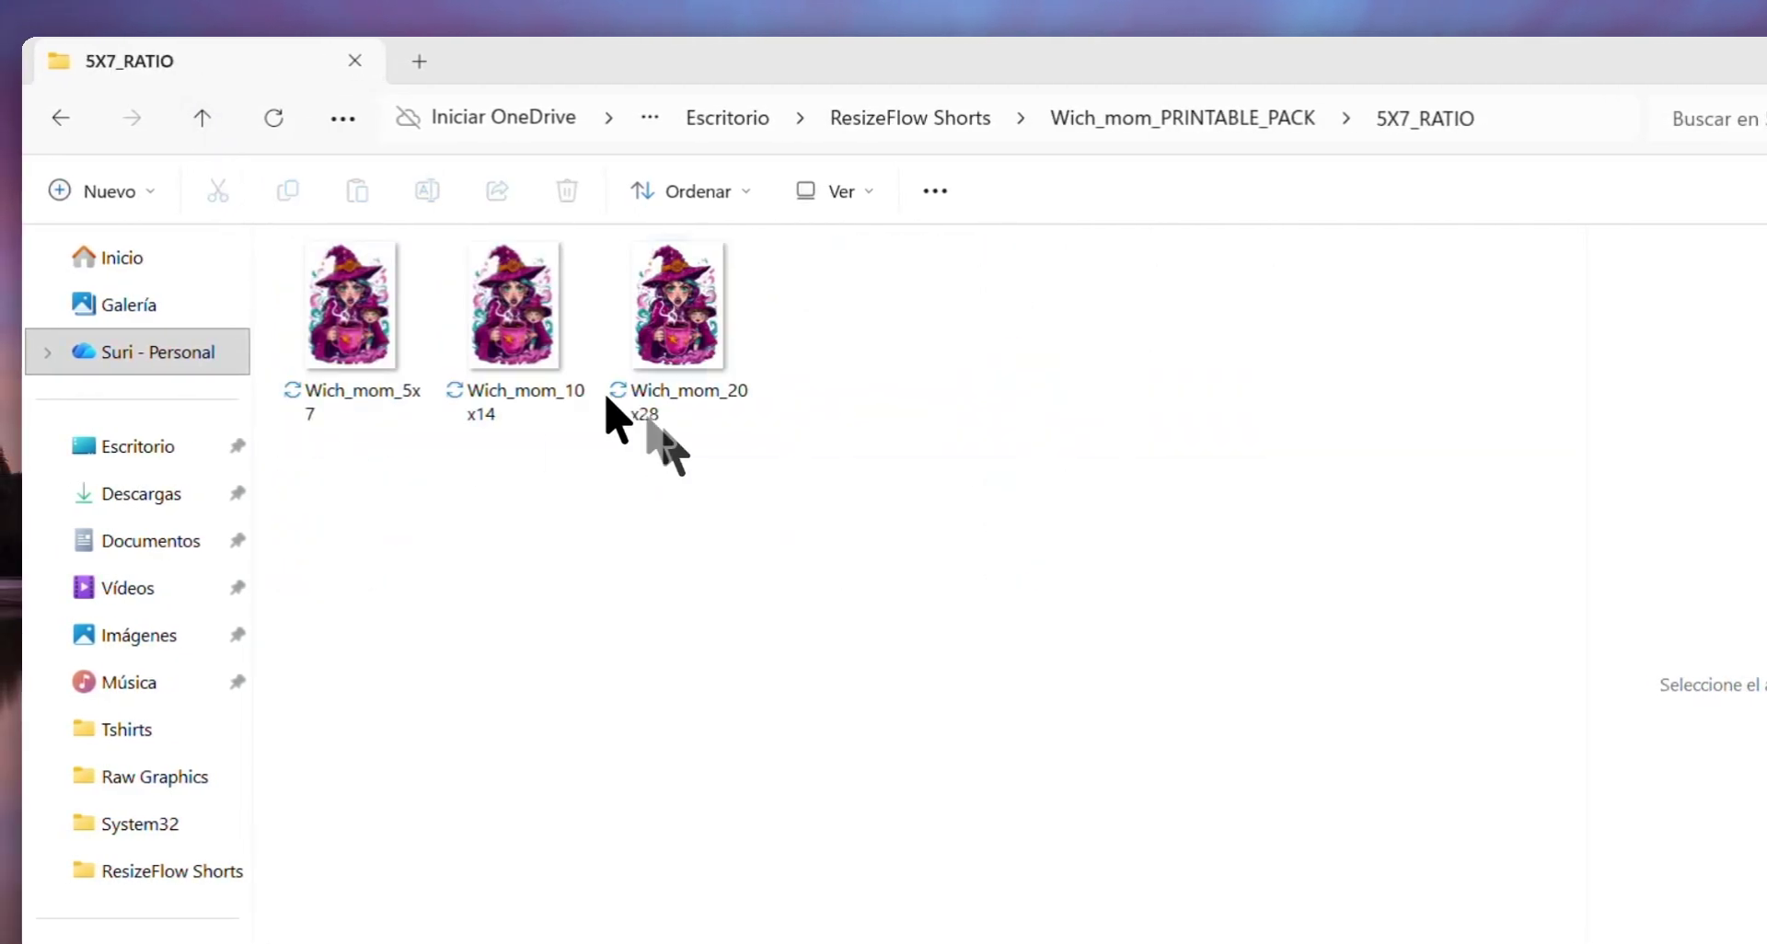
Check the images in the ISO_A_SERIES, PANORAMA and SQUARE folders of the extracted pack
{"action": "key", "text": "alt+Up"}
{"action": "double_click", "coordinate": [308, 483]}
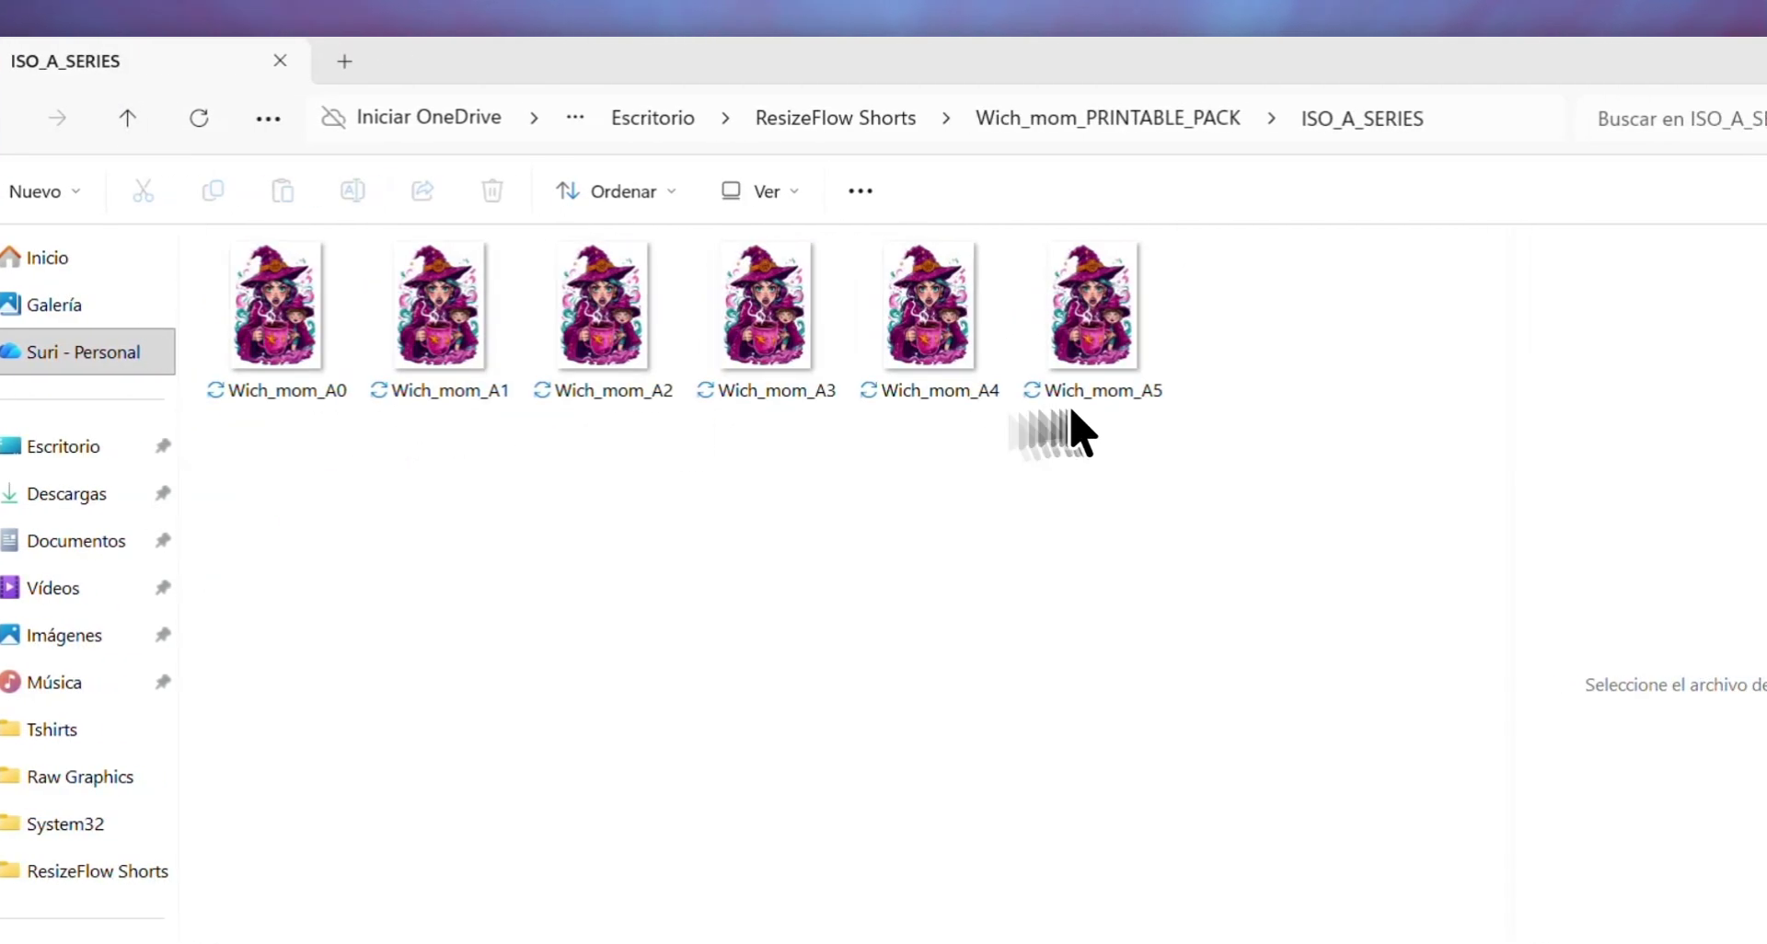
{"action": "left_click", "coordinate": [202, 117]}
{"action": "double_click", "coordinate": [414, 525]}
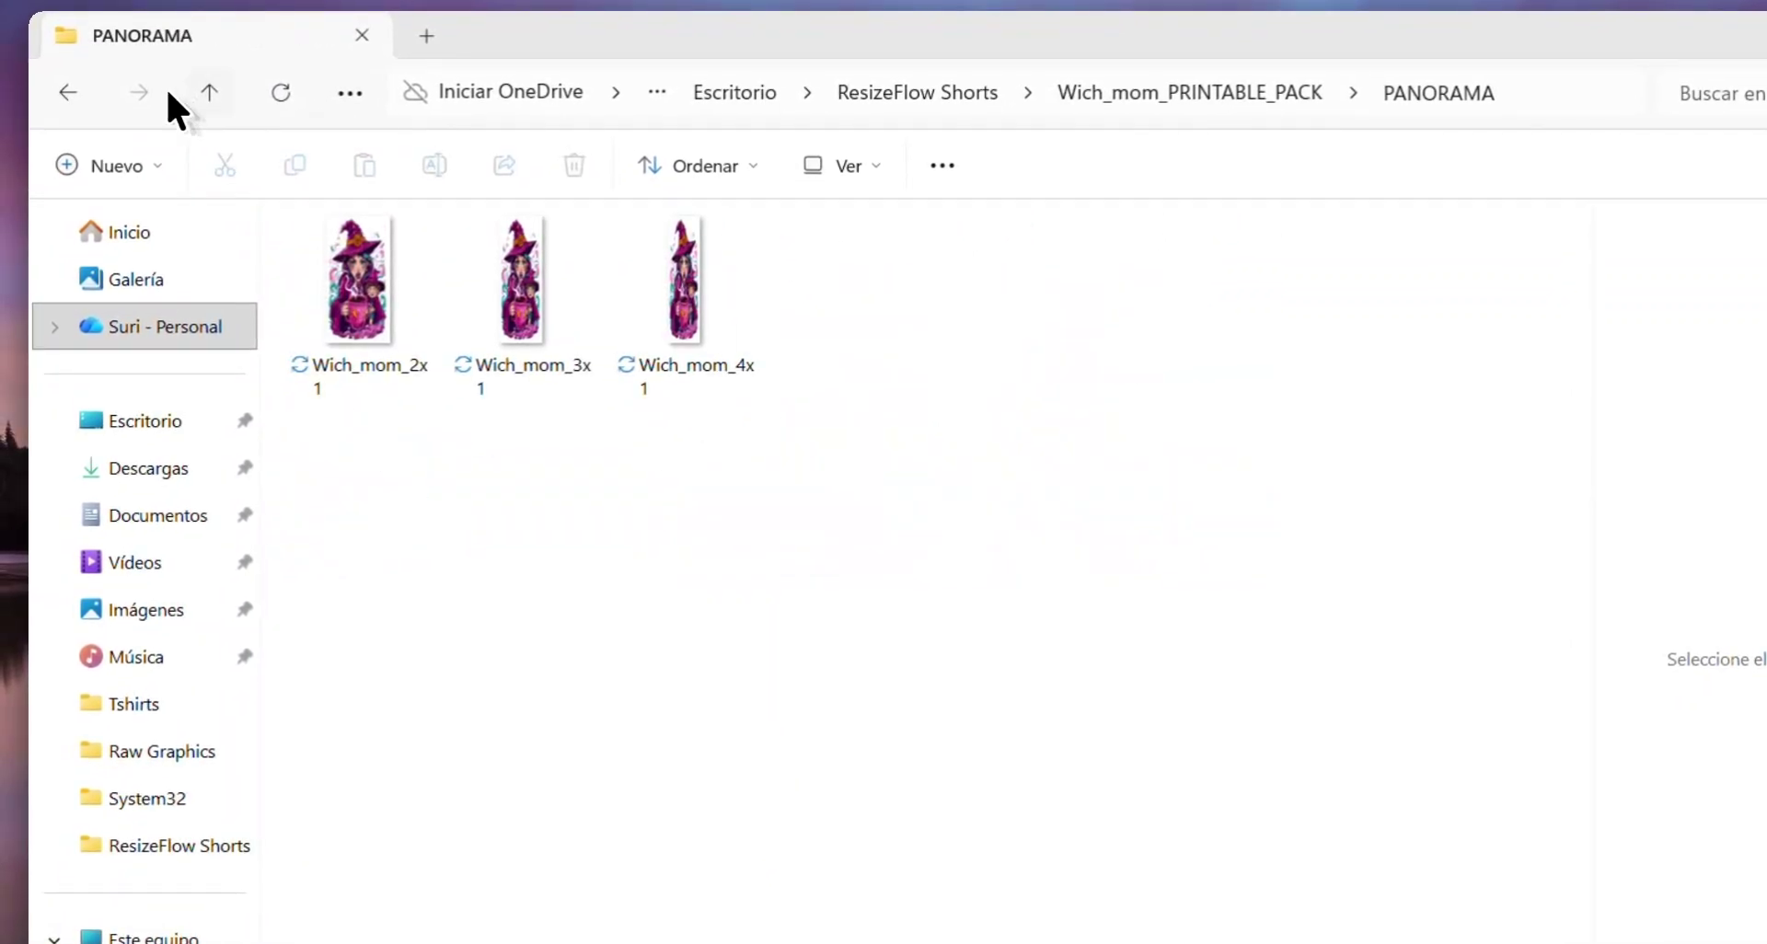
{"action": "left_click", "coordinate": [208, 92]}
{"action": "double_click", "coordinate": [368, 555]}
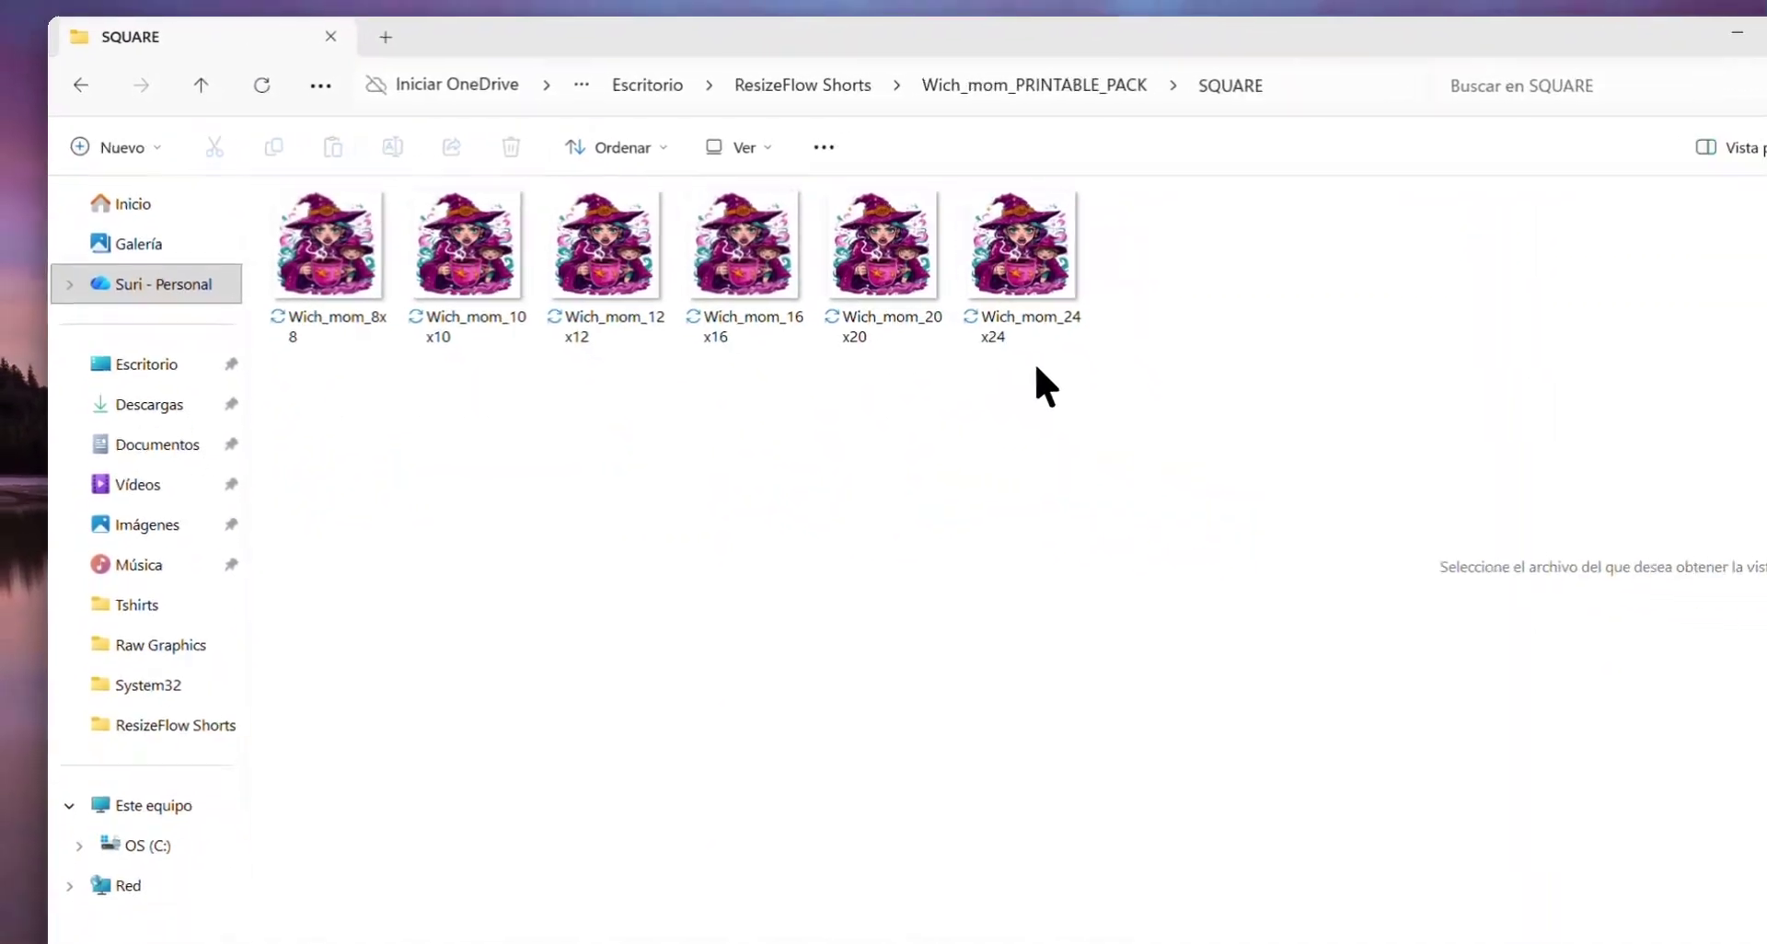